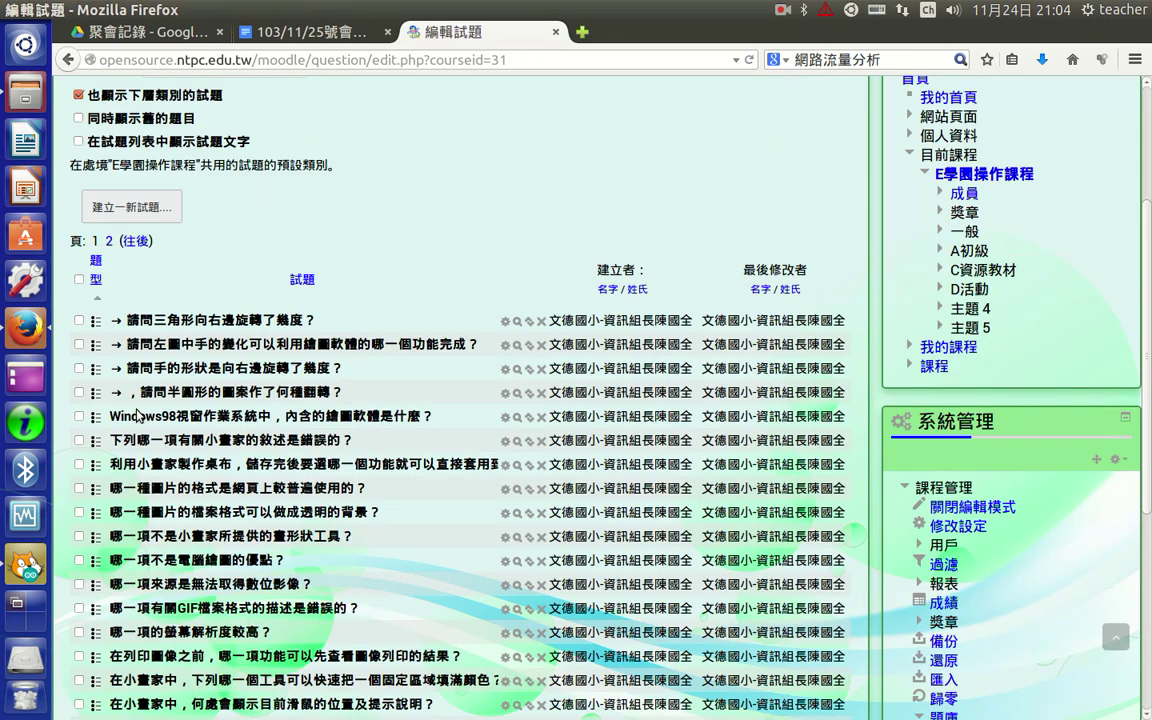
# Return to the E學園操作課程 course page and add a new 測驗卷 activity to the A初級 section
pyautogui.scroll(2, 502, 366)
pyautogui.scroll(3, 752, 213)
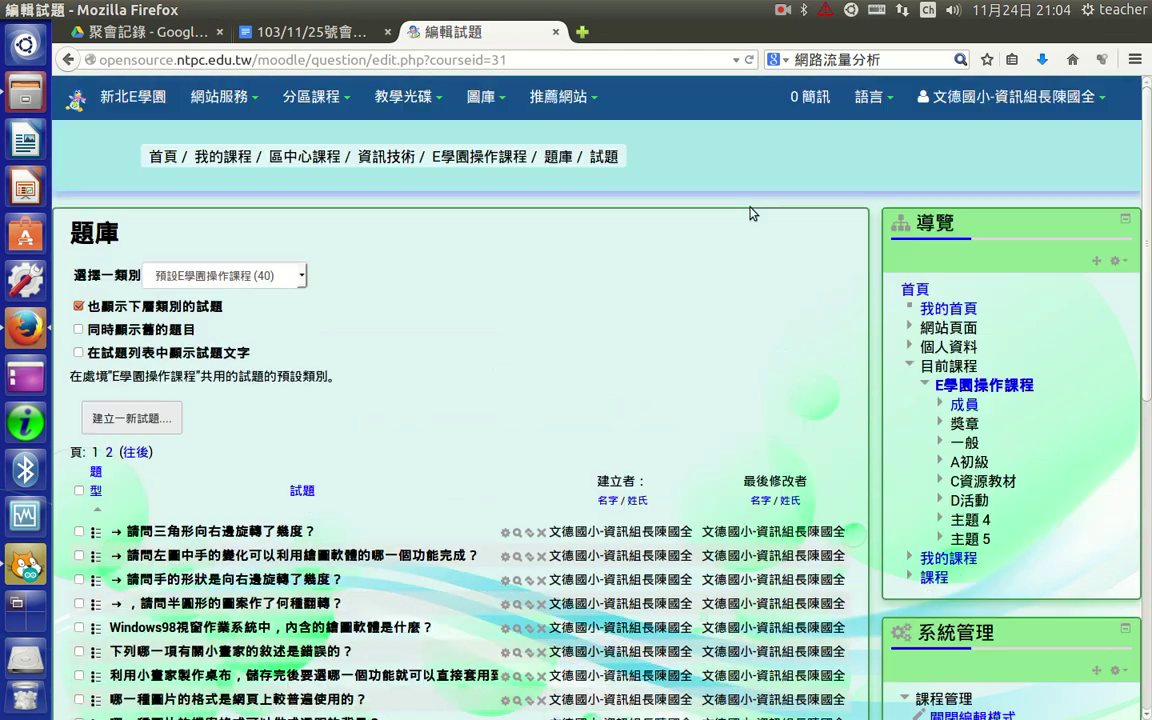
pyautogui.click(501, 160)
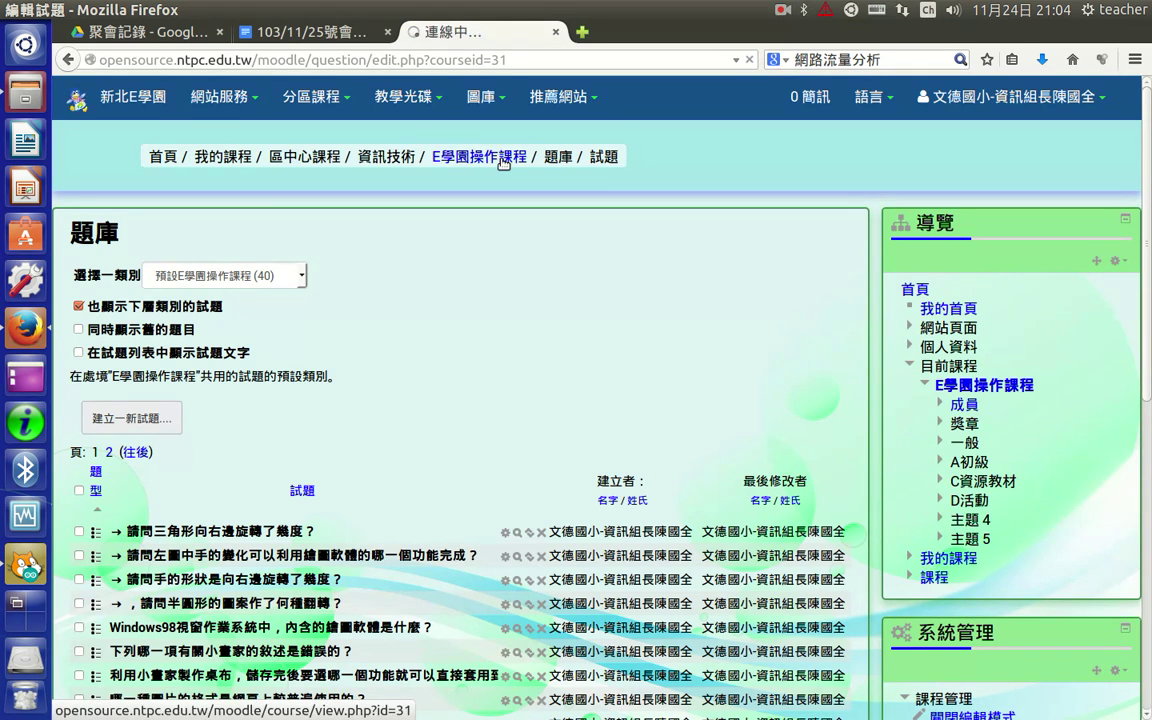
pyautogui.click(770, 508)
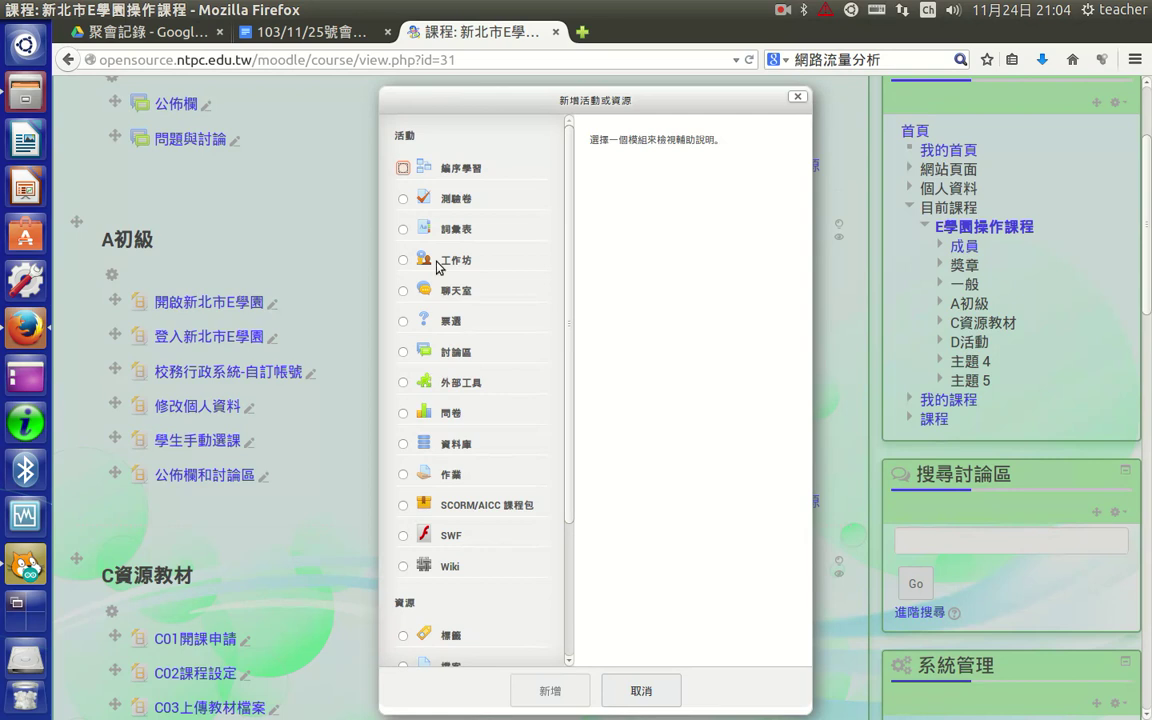
pyautogui.click(404, 199)
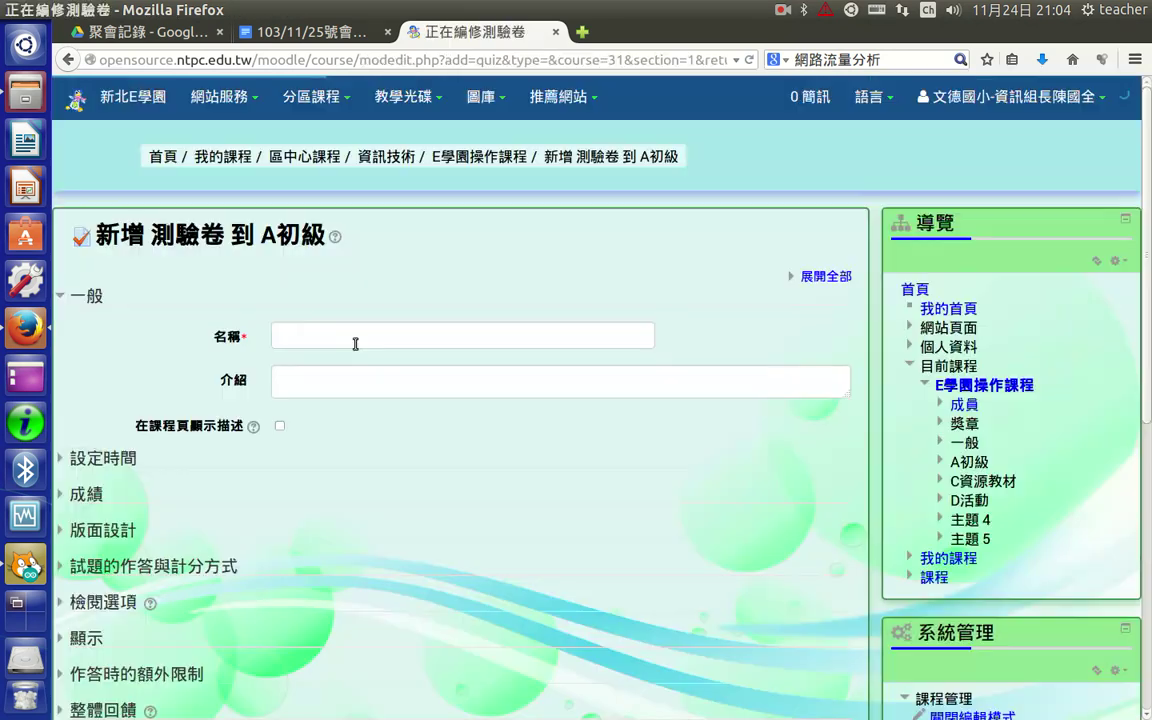
# Name the new quiz "test"
pyautogui.click(355, 343)
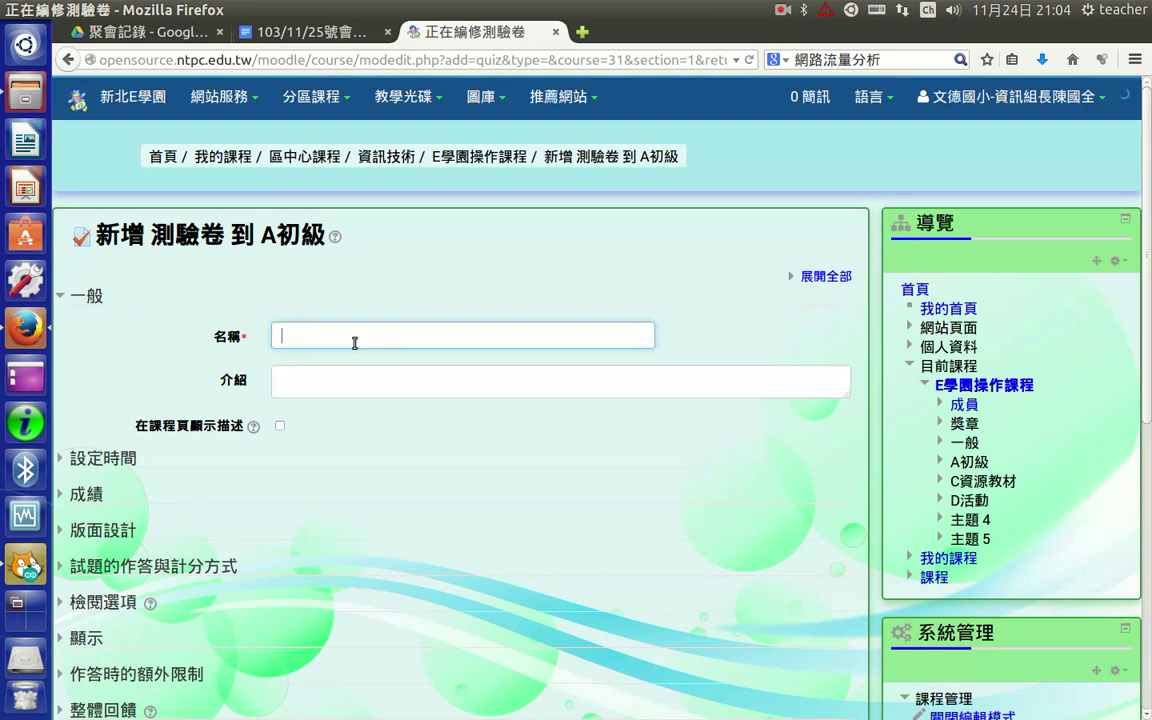
pyautogui.write('te')
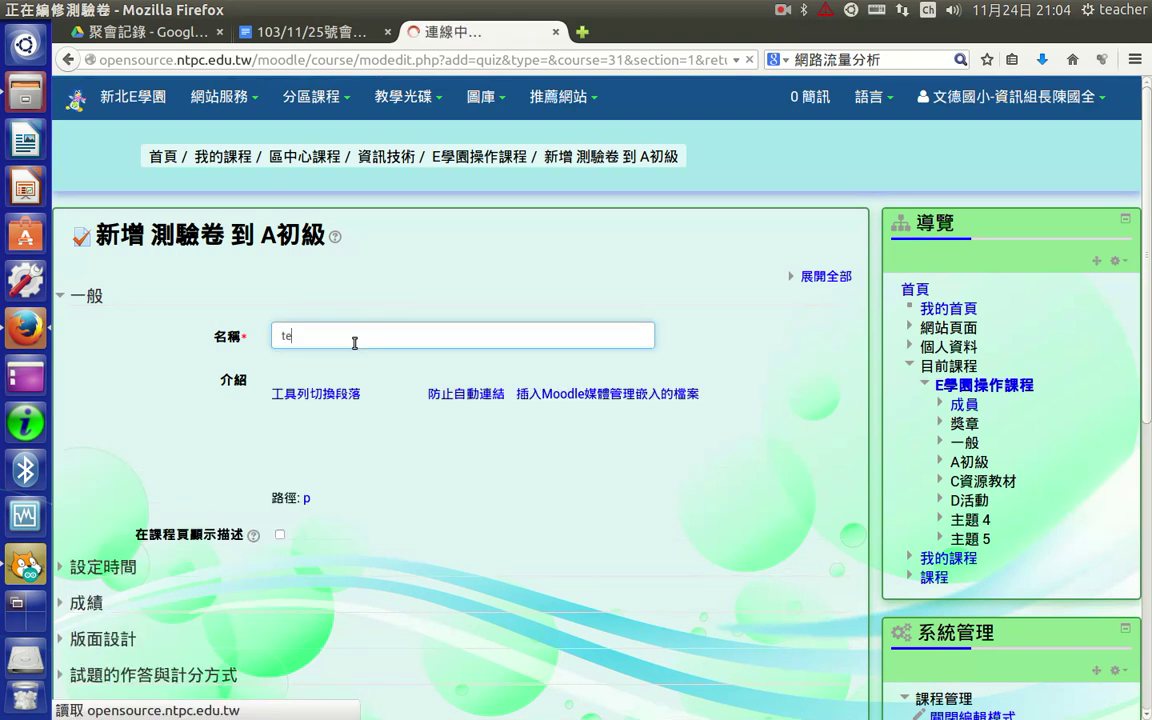
pyautogui.write('st')
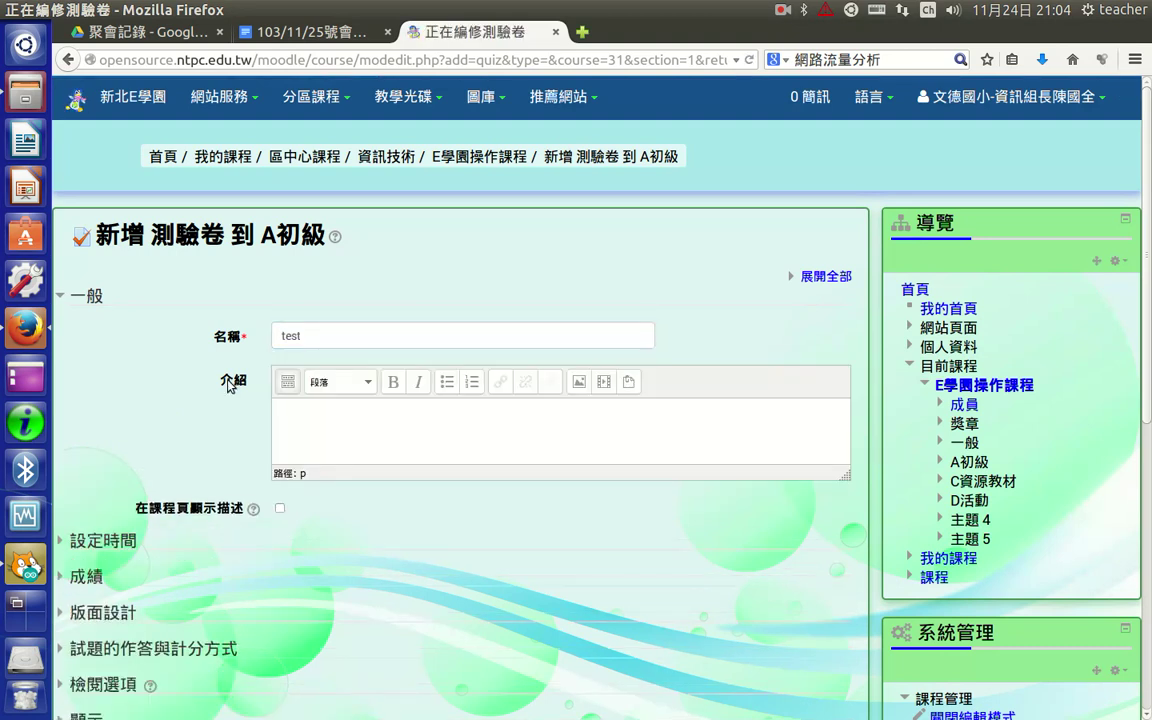
pyautogui.click(225, 336)
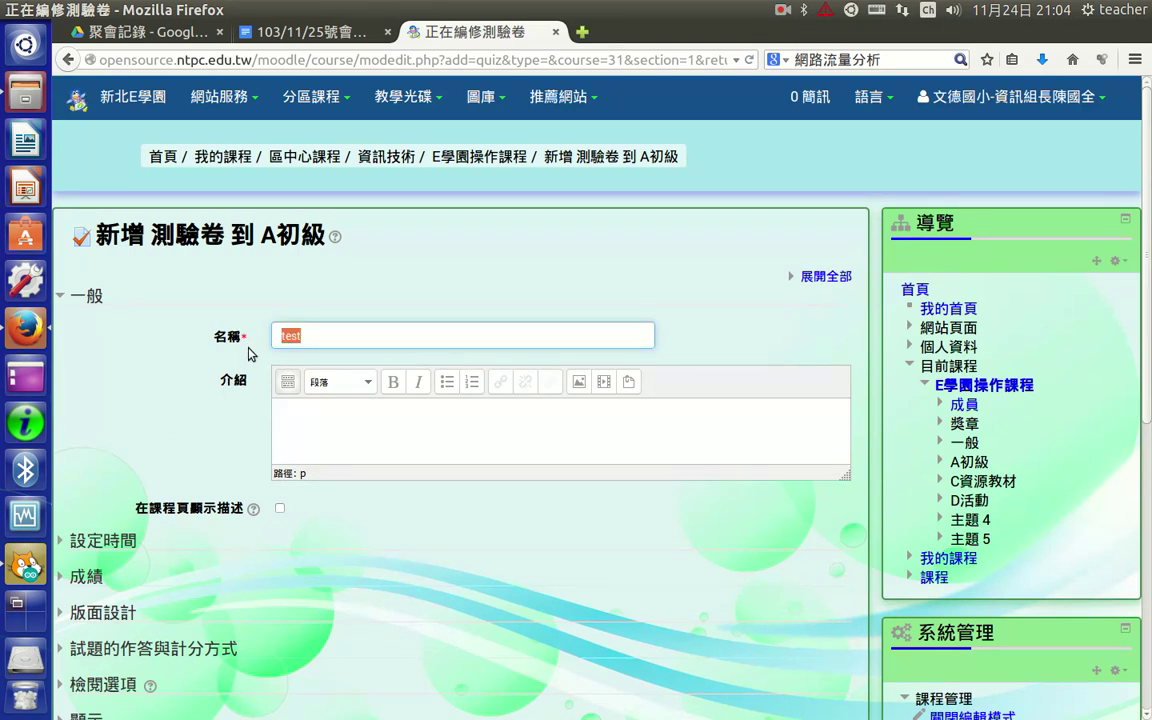
pyautogui.click(168, 432)
# Expand the 設定時間 section, enable the quiz's time limit and set it to 10 minutes
pyautogui.scroll(-3, 168, 432)
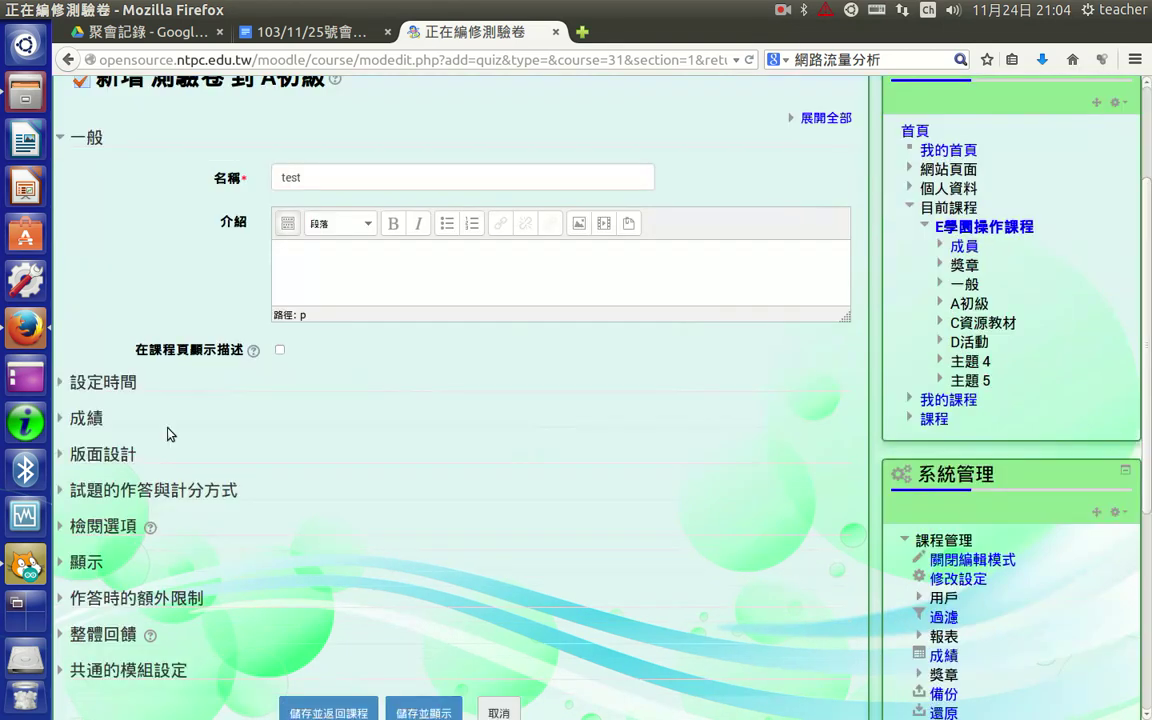
pyautogui.click(72, 384)
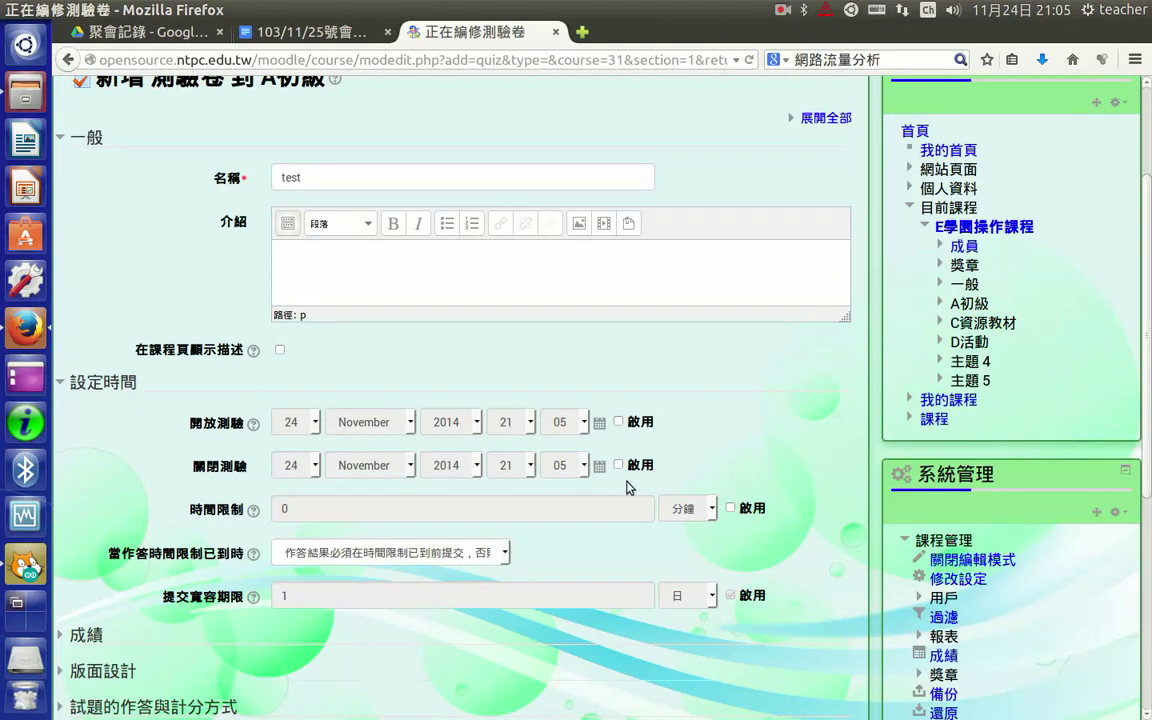
pyautogui.scroll(-2, 528, 493)
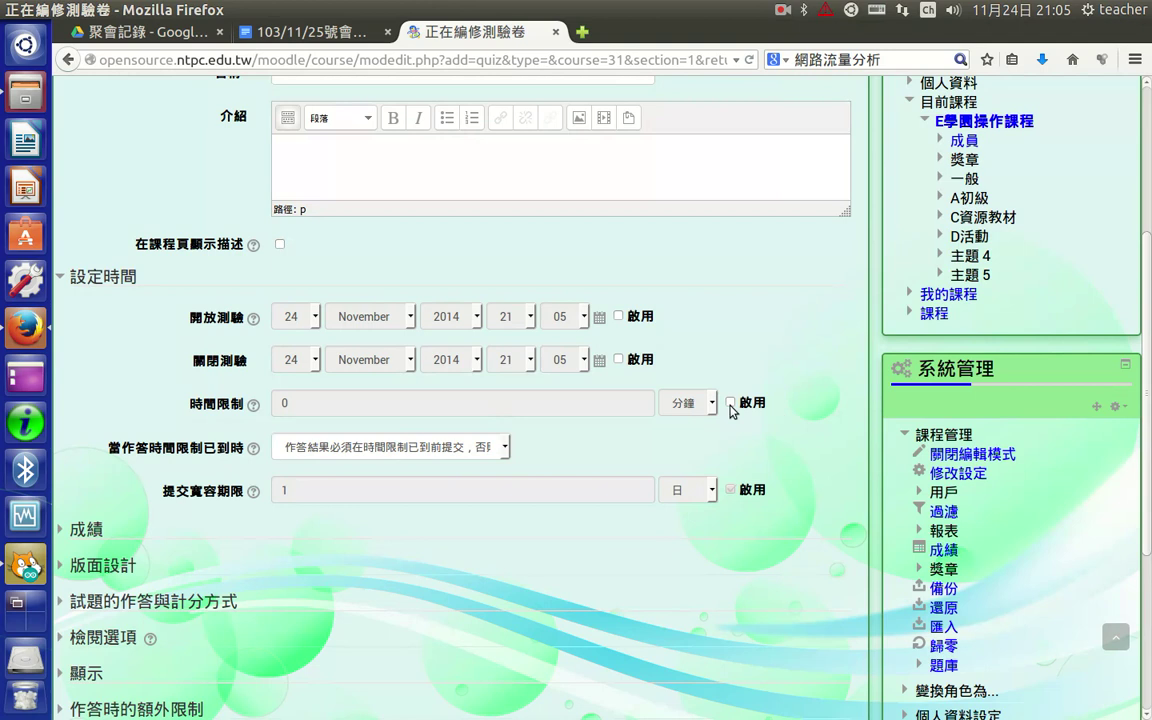
pyautogui.click(730, 402)
pyautogui.click(243, 392)
pyautogui.write('10')
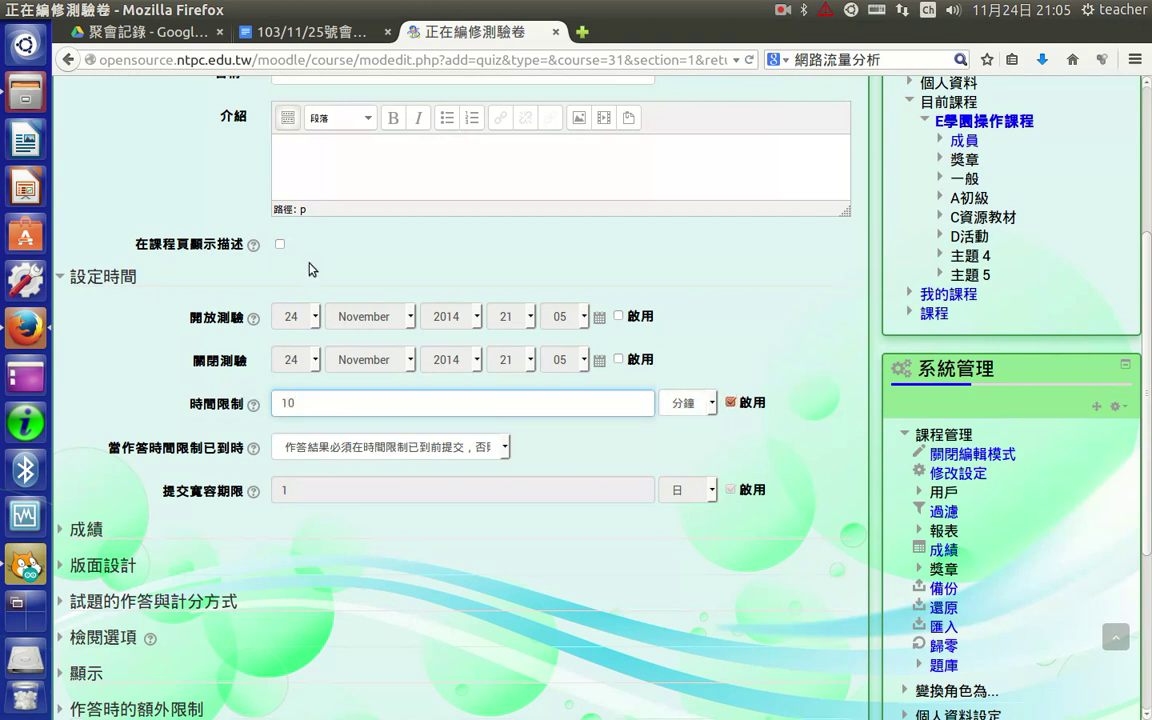
# Set 當作答時間限制已到時 to 開放的作答將會被自動提交 so open attempts are submitted automatically
pyautogui.click(171, 453)
pyautogui.scroll(-1, 171, 457)
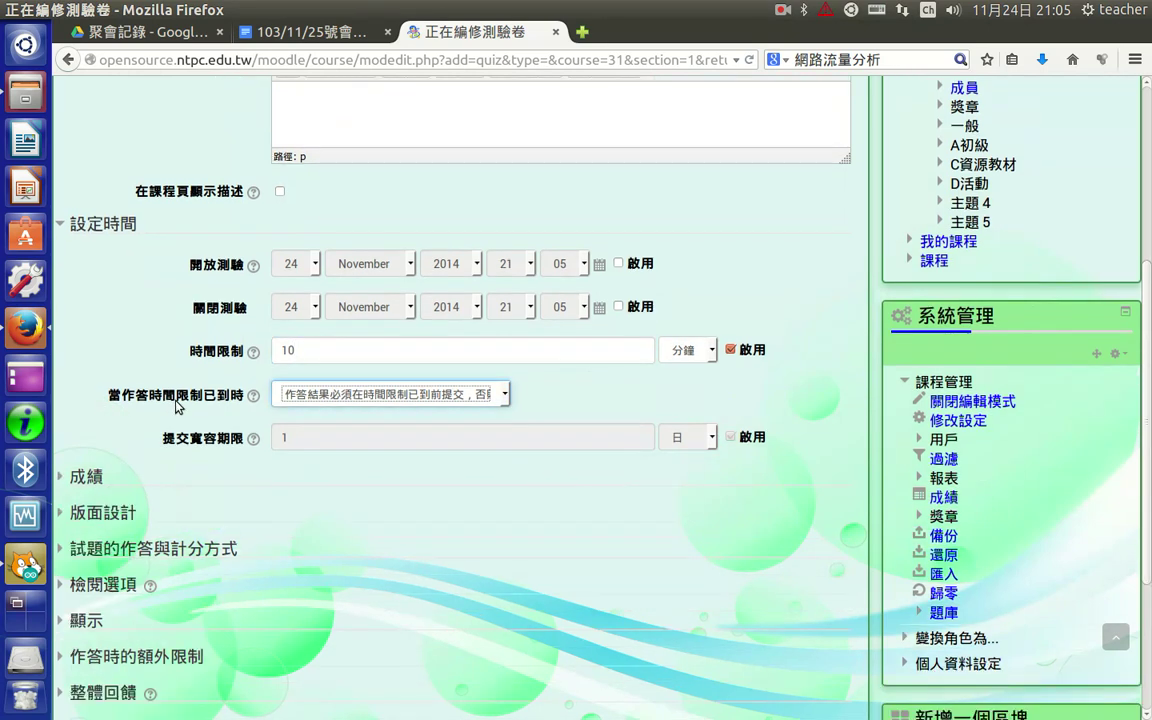
pyautogui.click(470, 395)
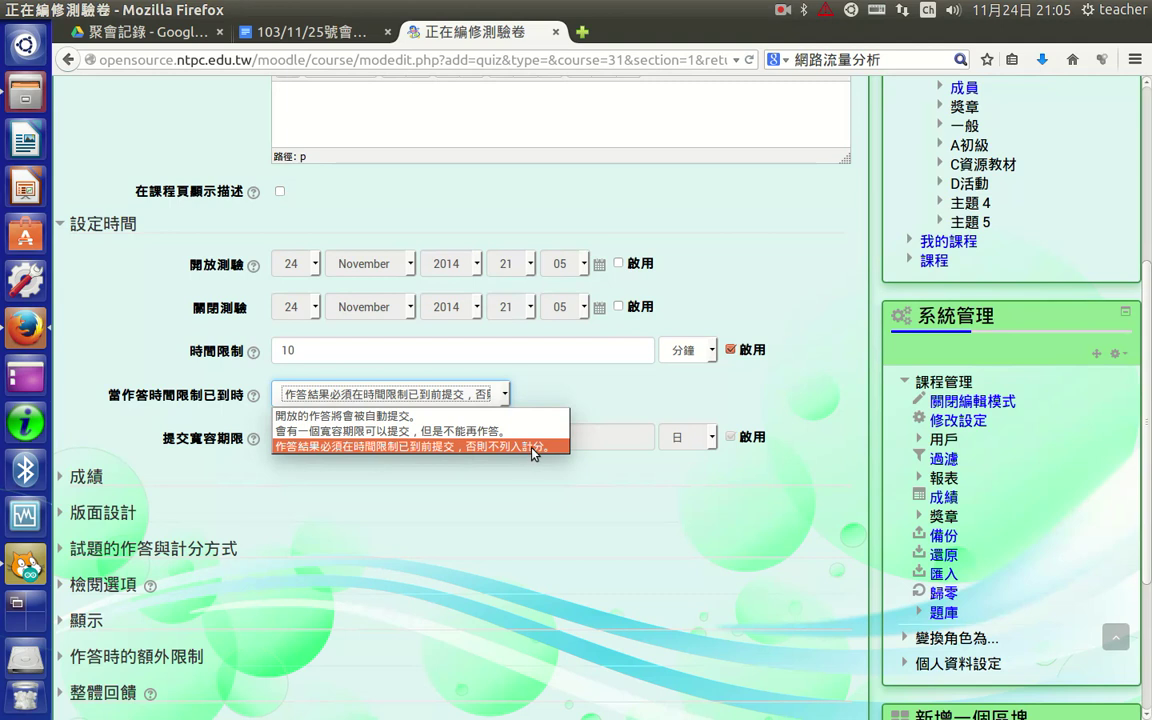
pyautogui.click(368, 416)
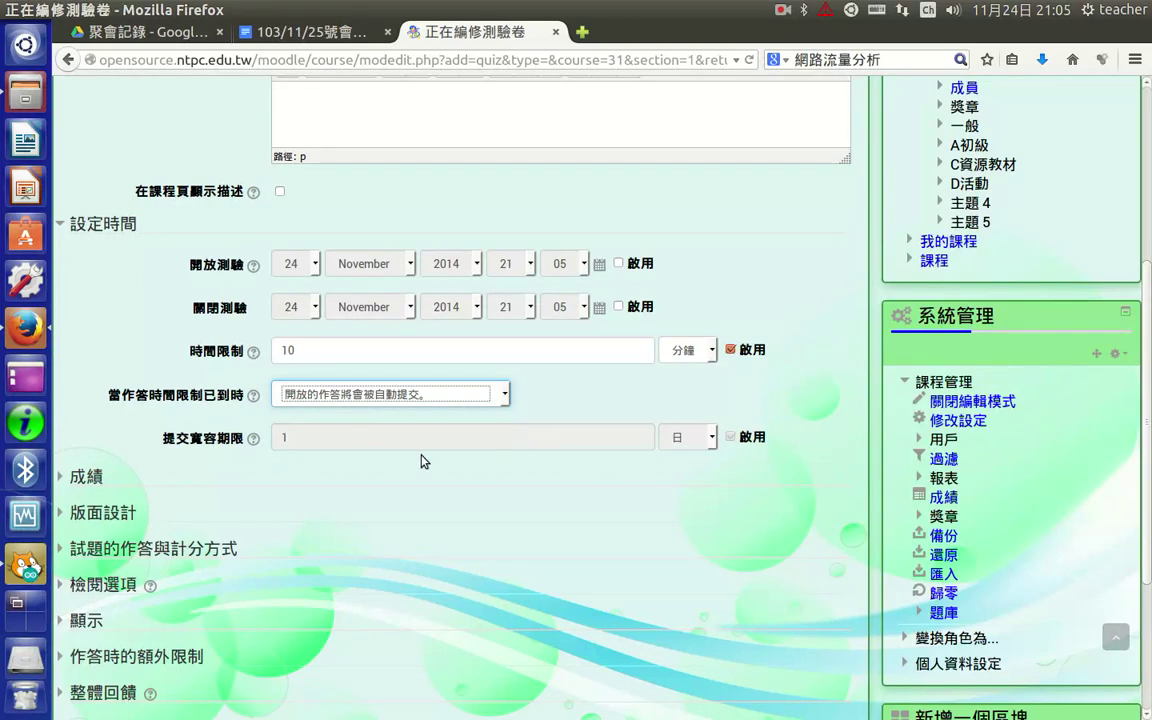
# Expand the 成績 and 版面設計 sections and examine the choices for 評分方式 and 新頁面
pyautogui.scroll(-2, 422, 463)
pyautogui.click(63, 376)
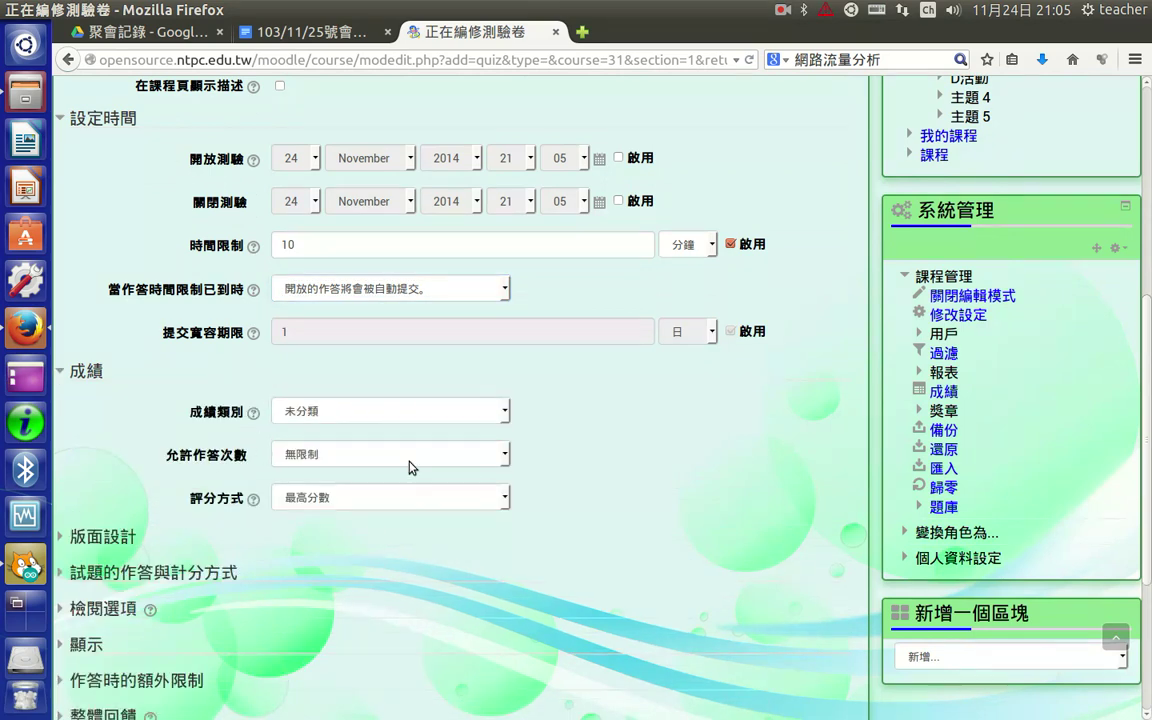
pyautogui.click(335, 497)
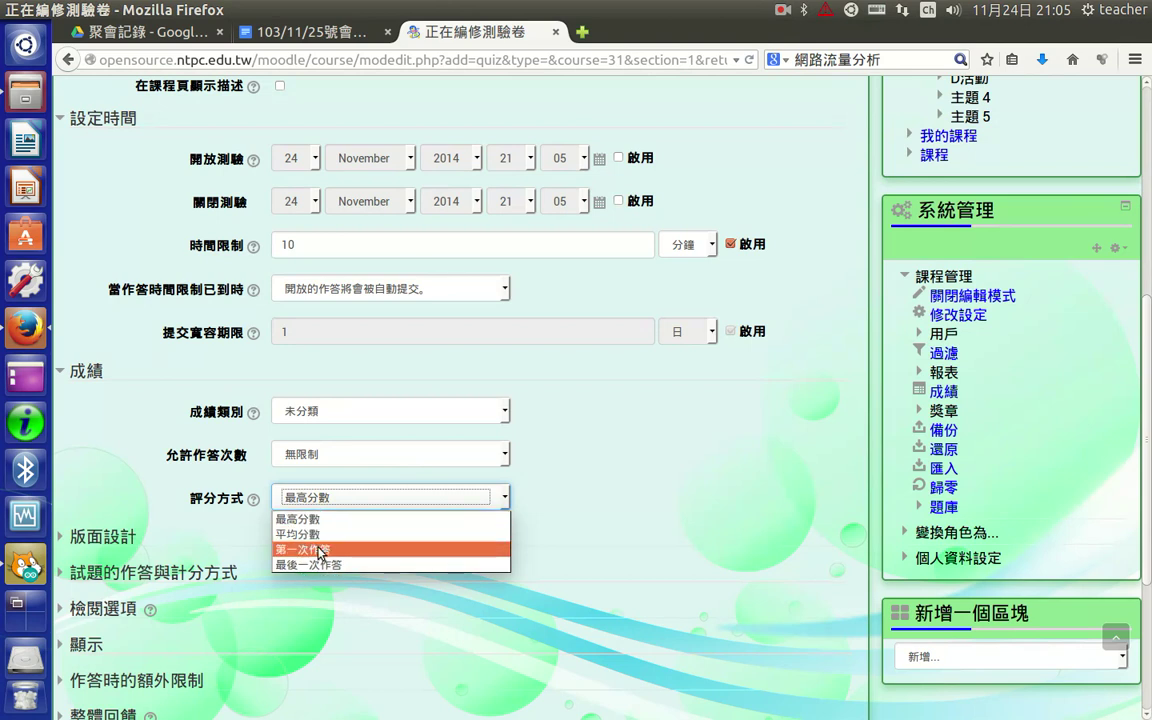
pyautogui.click(155, 403)
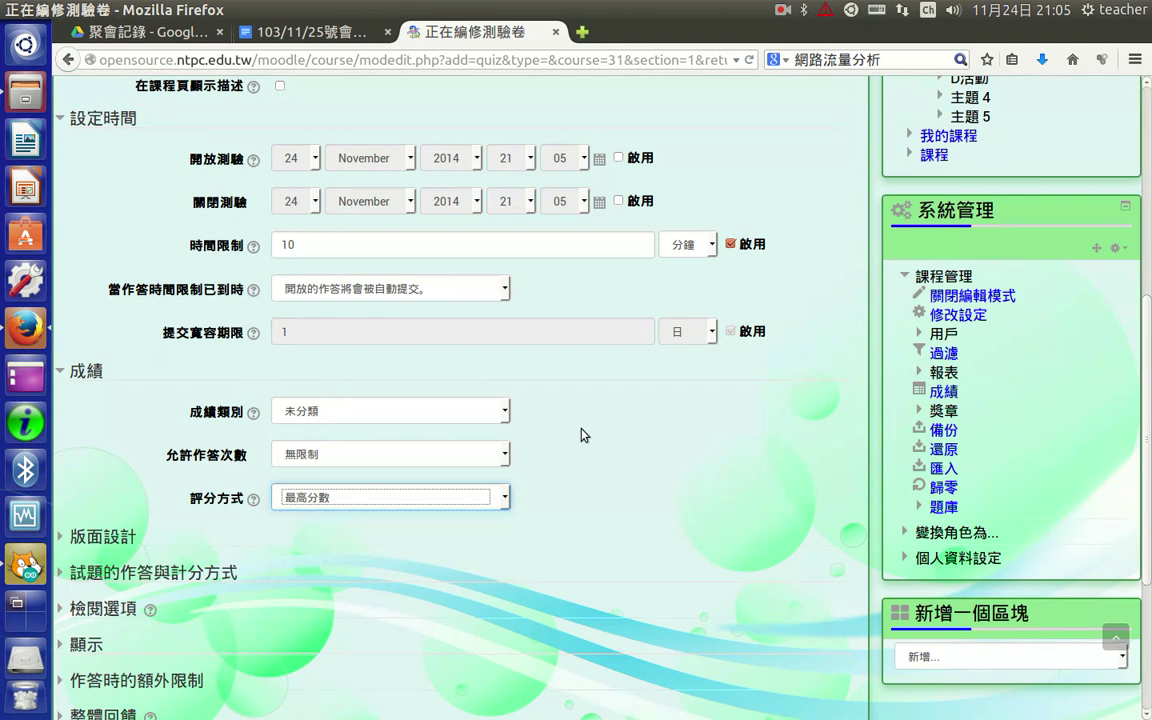
pyautogui.click(80, 541)
pyautogui.scroll(-2, 341, 487)
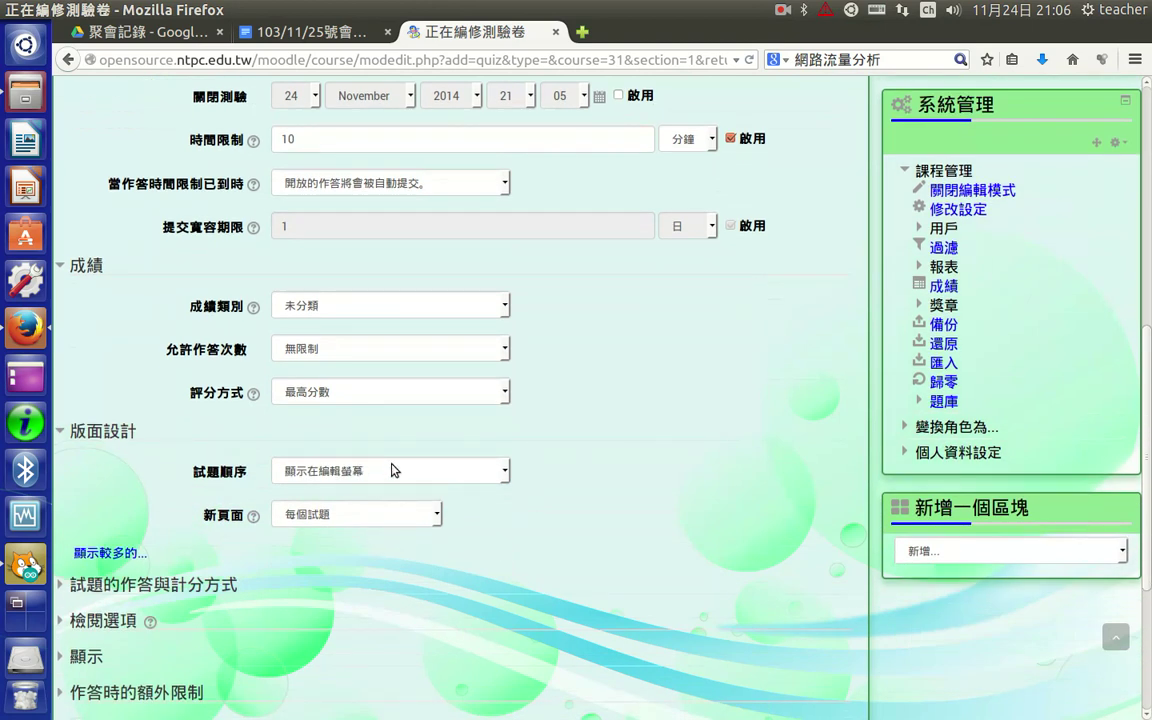
pyautogui.click(384, 512)
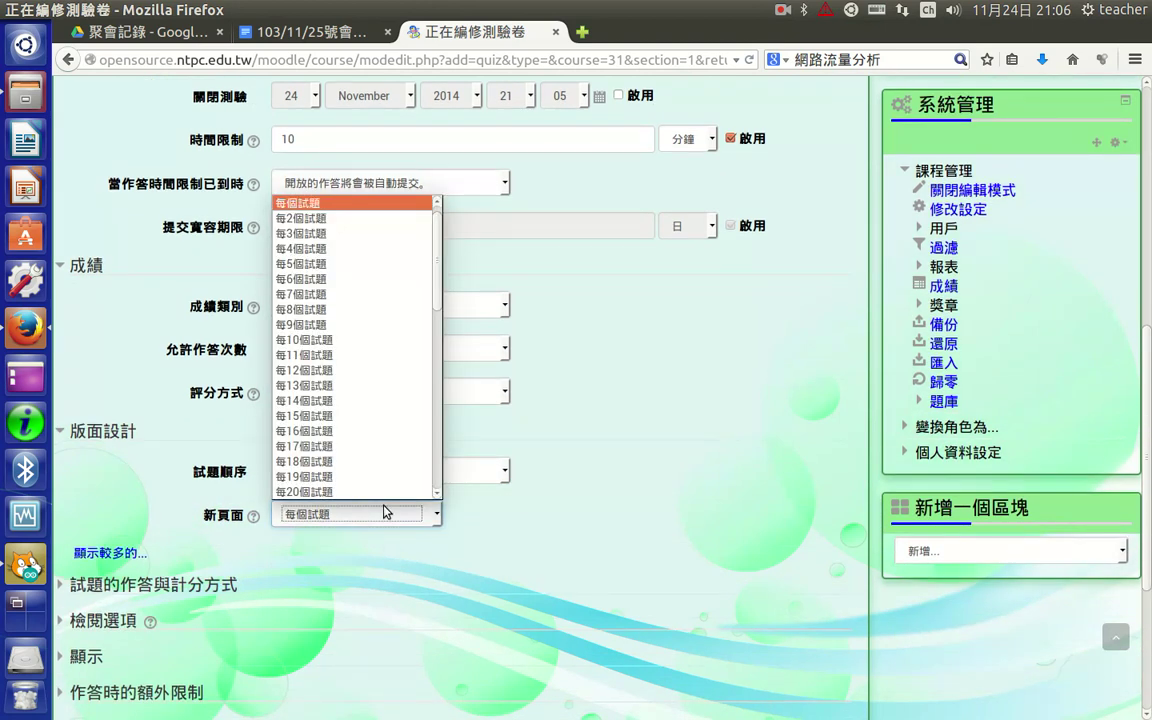
pyautogui.click(533, 484)
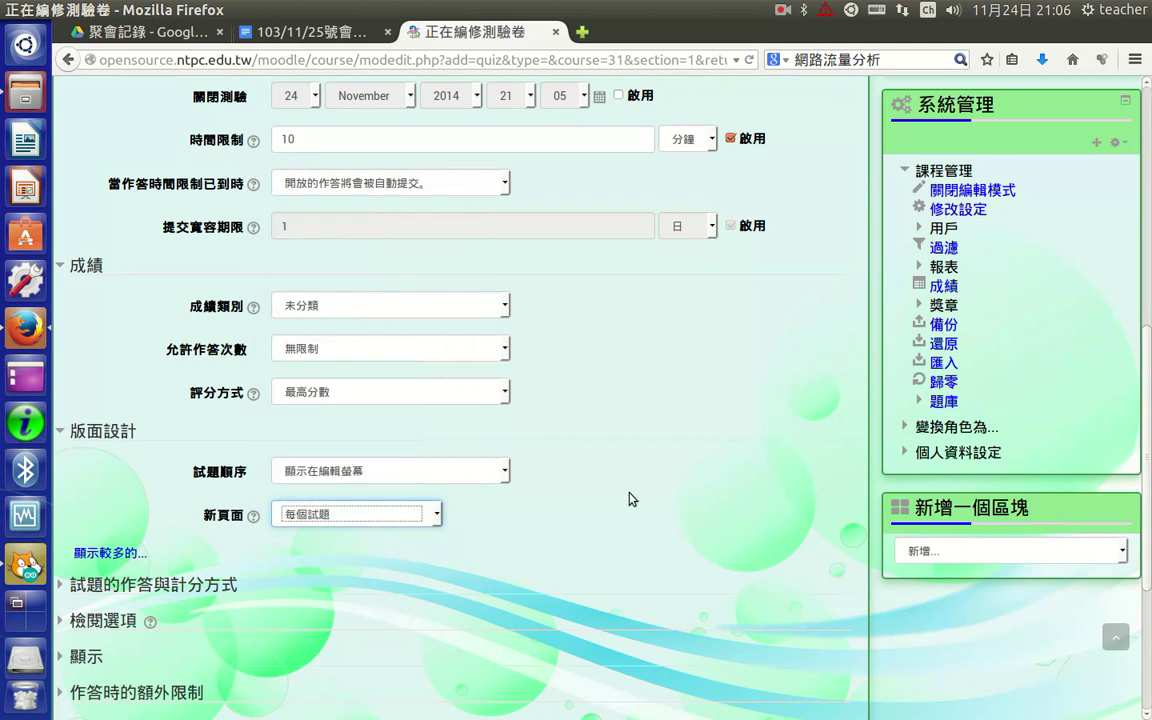
# In the 試題的作答與計分方式 section, choose 是 for 隨機排列內容 and 延後回饋 for 試題如何作答與計分
pyautogui.scroll(-3, 630, 498)
pyautogui.click(144, 430)
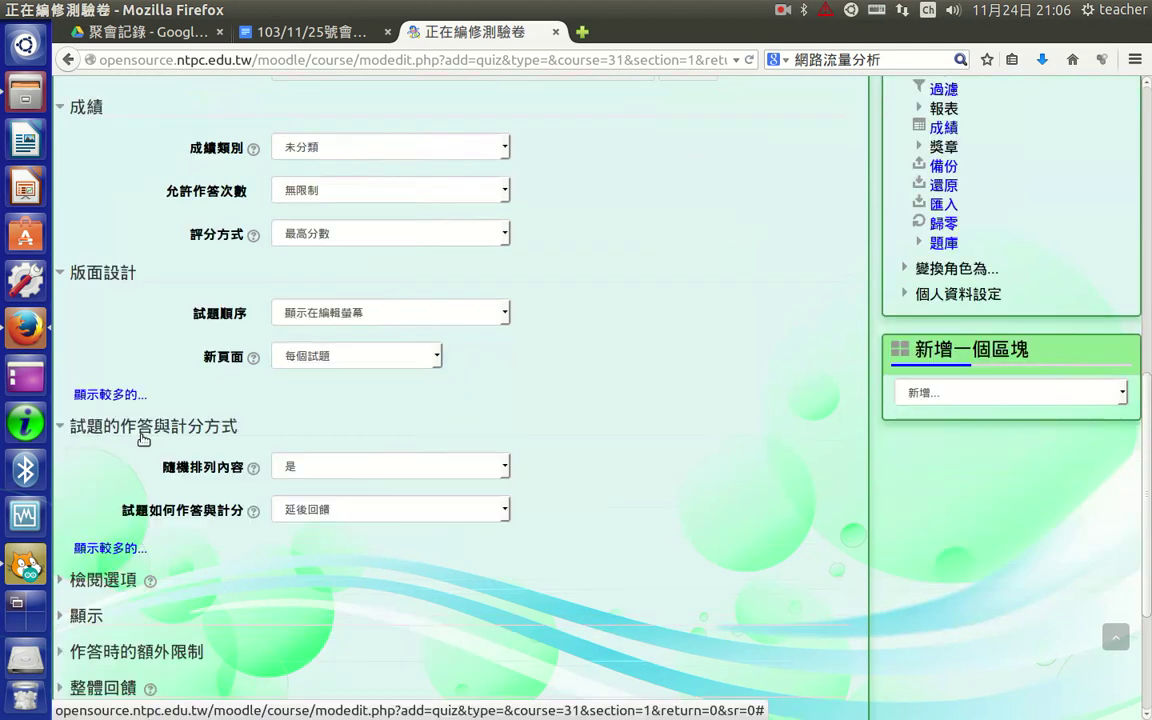
pyautogui.click(343, 476)
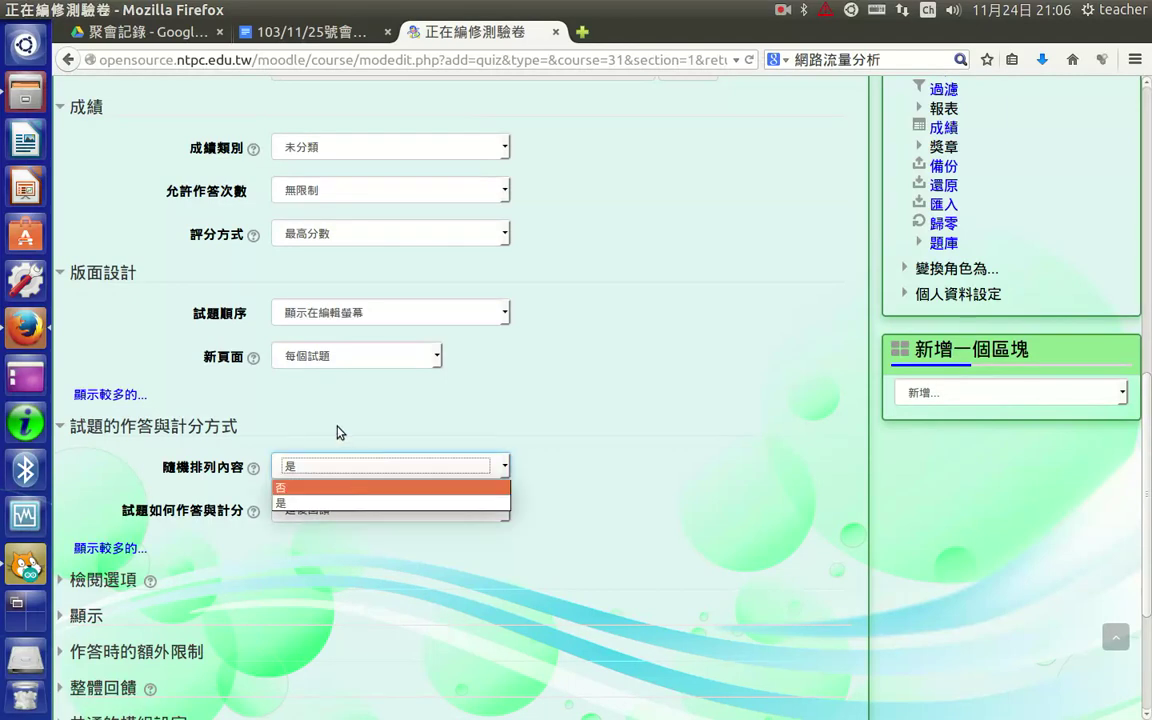
pyautogui.click(310, 503)
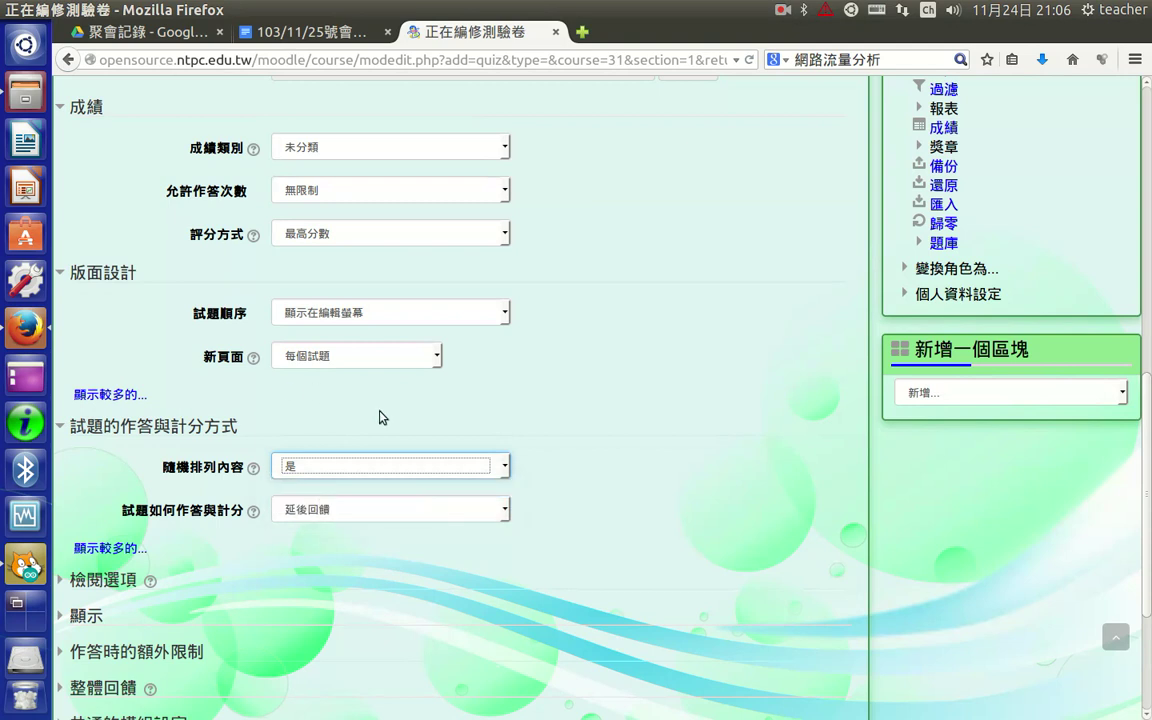
pyautogui.click(401, 429)
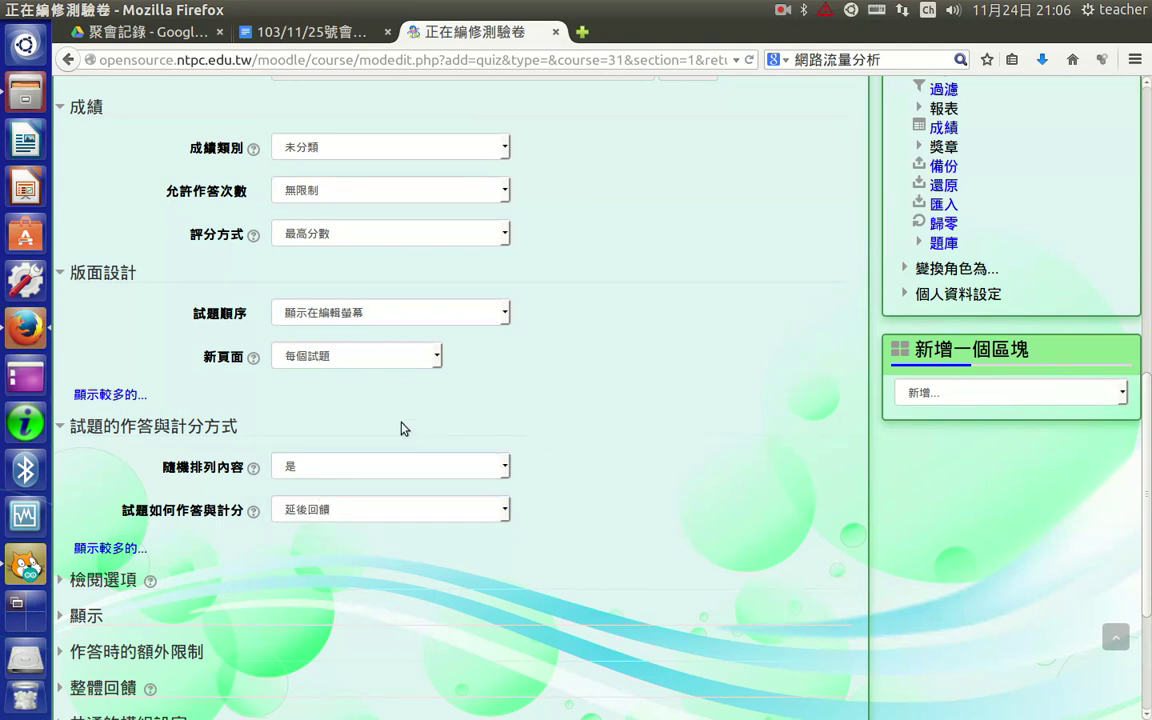
pyautogui.scroll(-1, 404, 440)
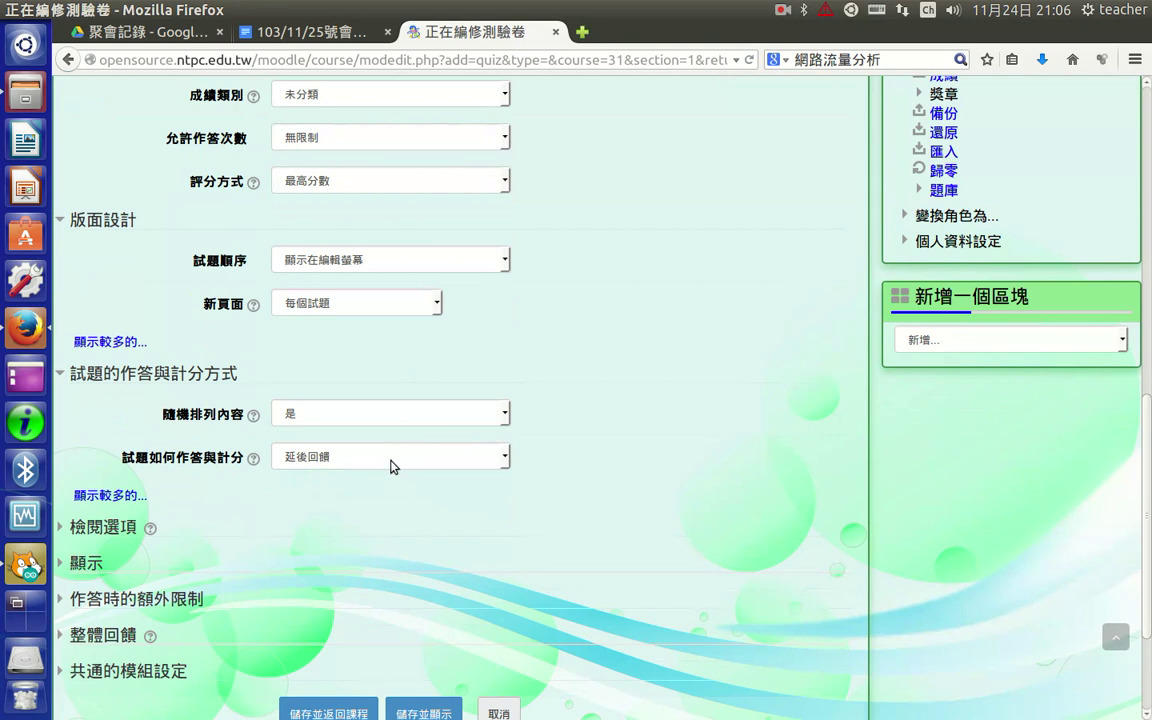
pyautogui.click(384, 455)
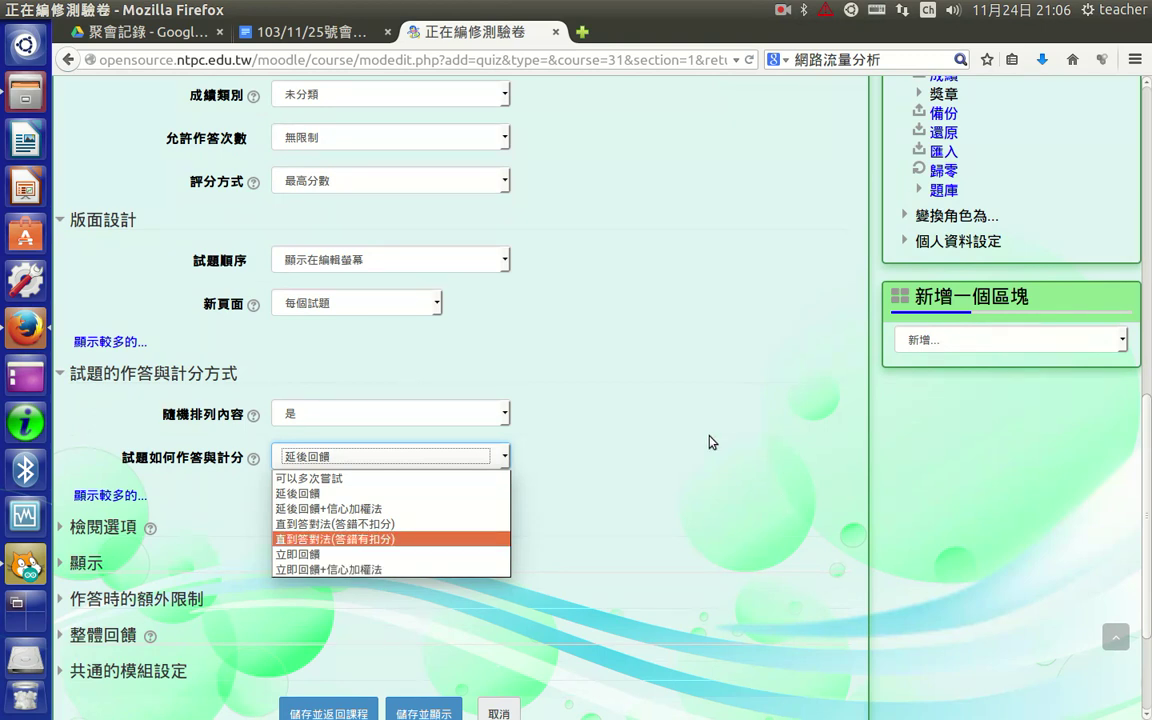
pyautogui.click(313, 494)
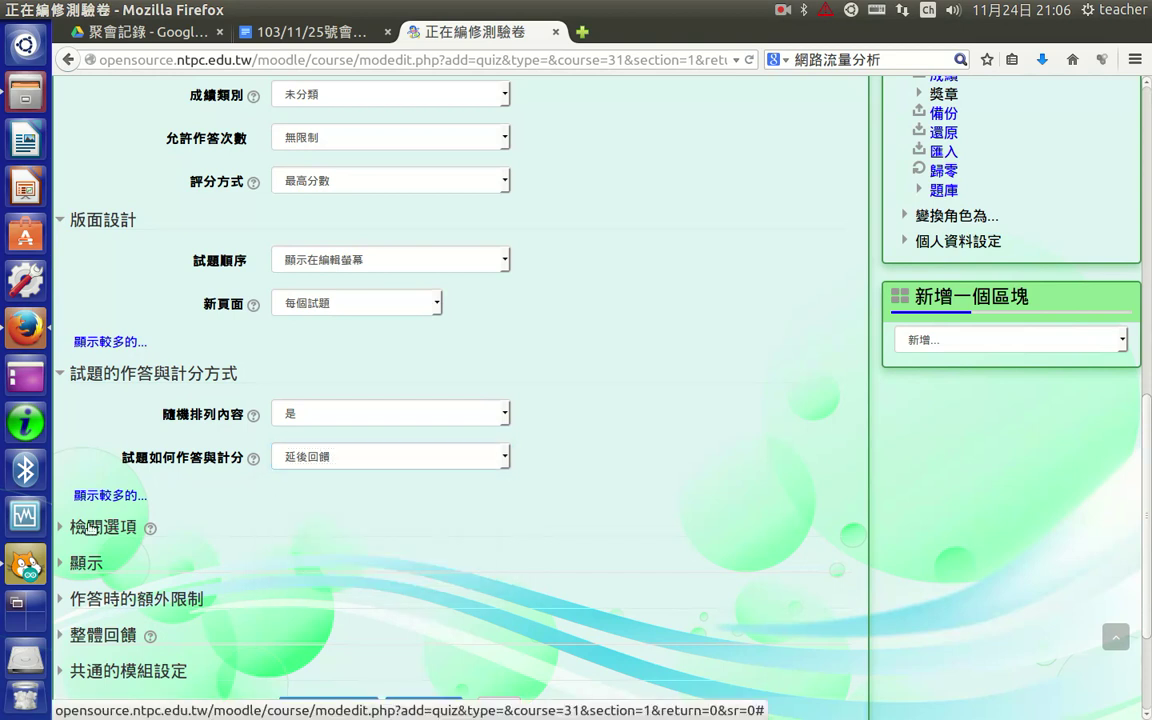
# Expand the 檢閱選項, 顯示 and 作答時的額外限制 sections and review their settings
pyautogui.click(102, 527)
pyautogui.scroll(-3, 375, 515)
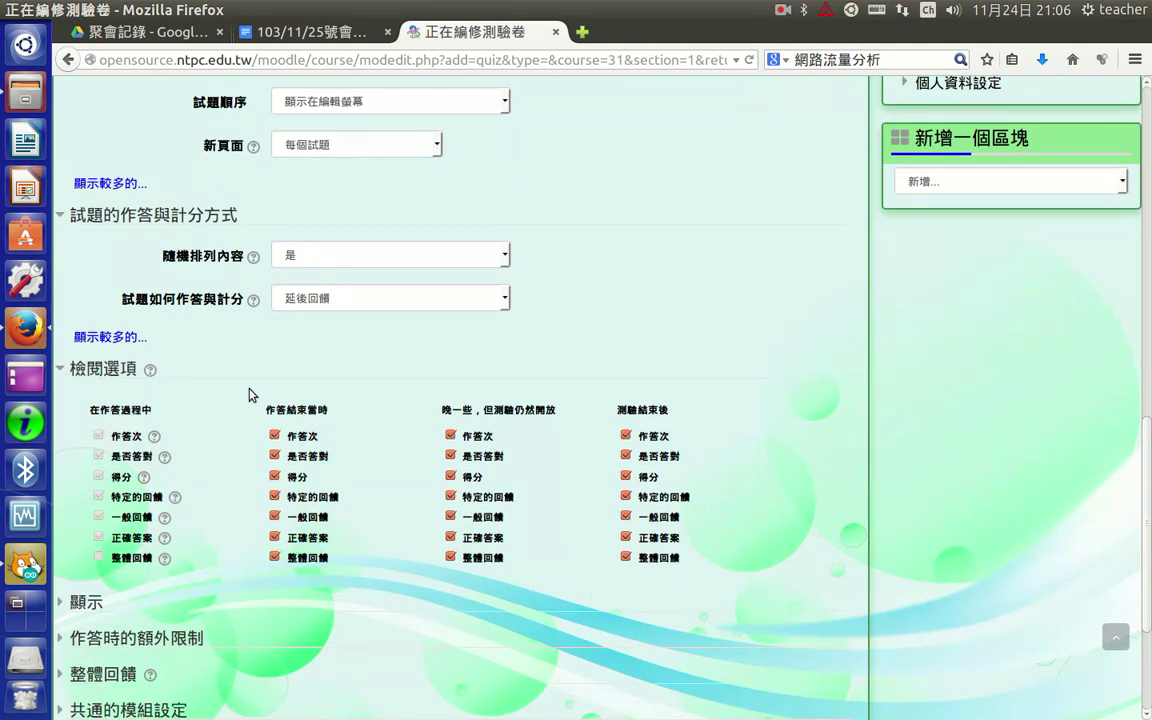
pyautogui.scroll(-2, 410, 530)
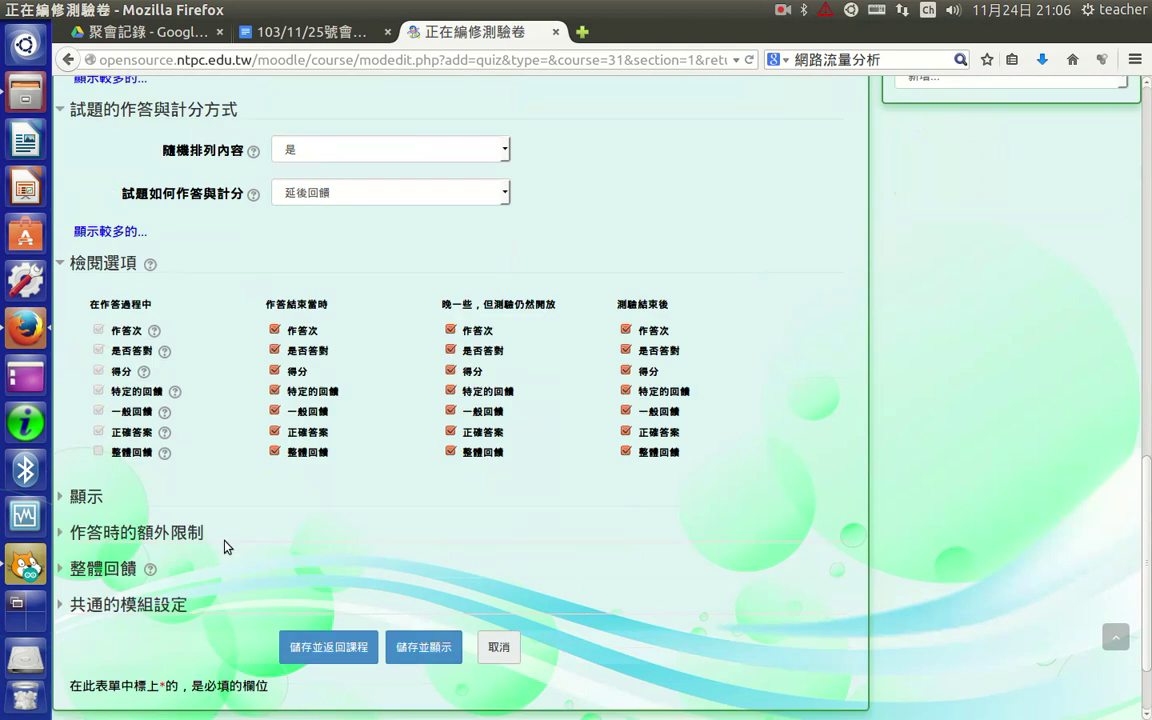
pyautogui.click(88, 495)
pyautogui.scroll(-2, 483, 482)
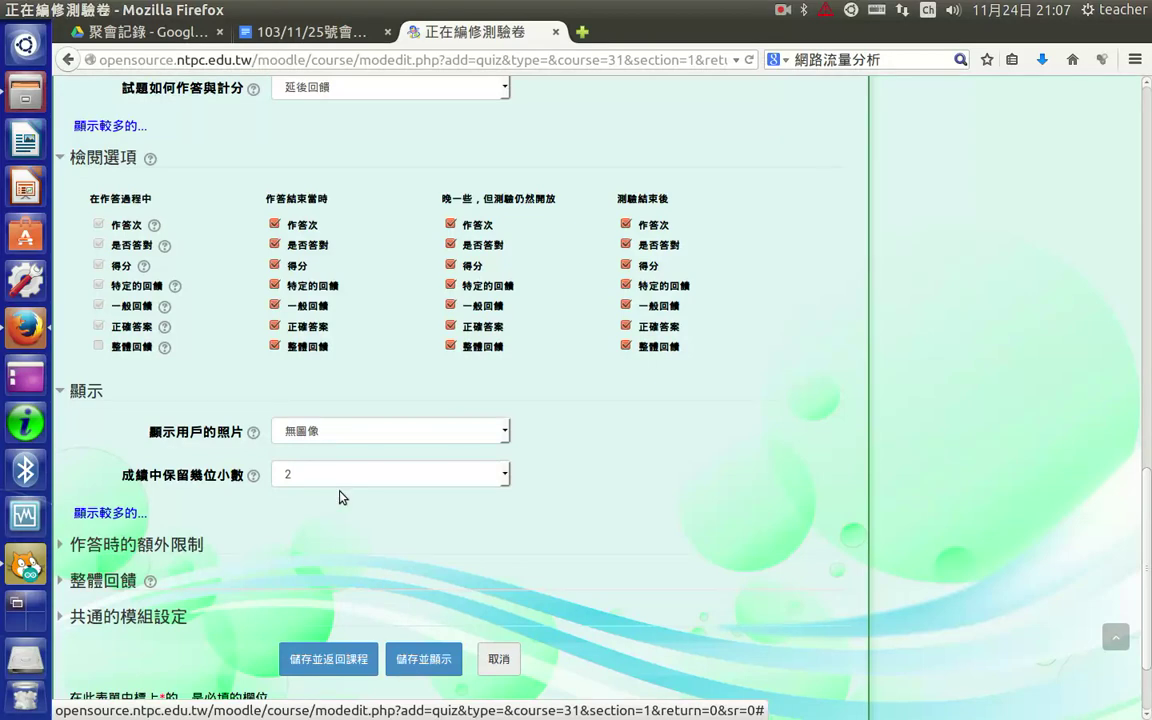
pyautogui.click(100, 544)
pyautogui.scroll(-3, 90, 520)
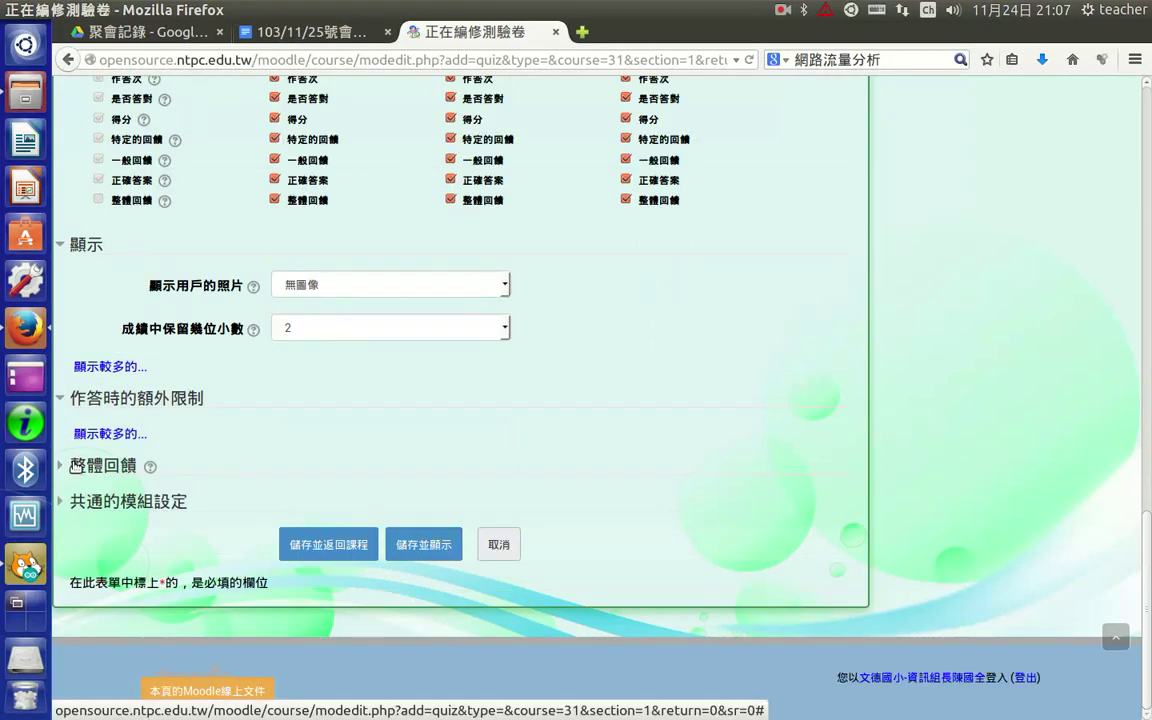
# Expand the 整體回饋 section and look through its grade boundary and feedback fields
pyautogui.click(75, 466)
pyautogui.scroll(-4, 180, 527)
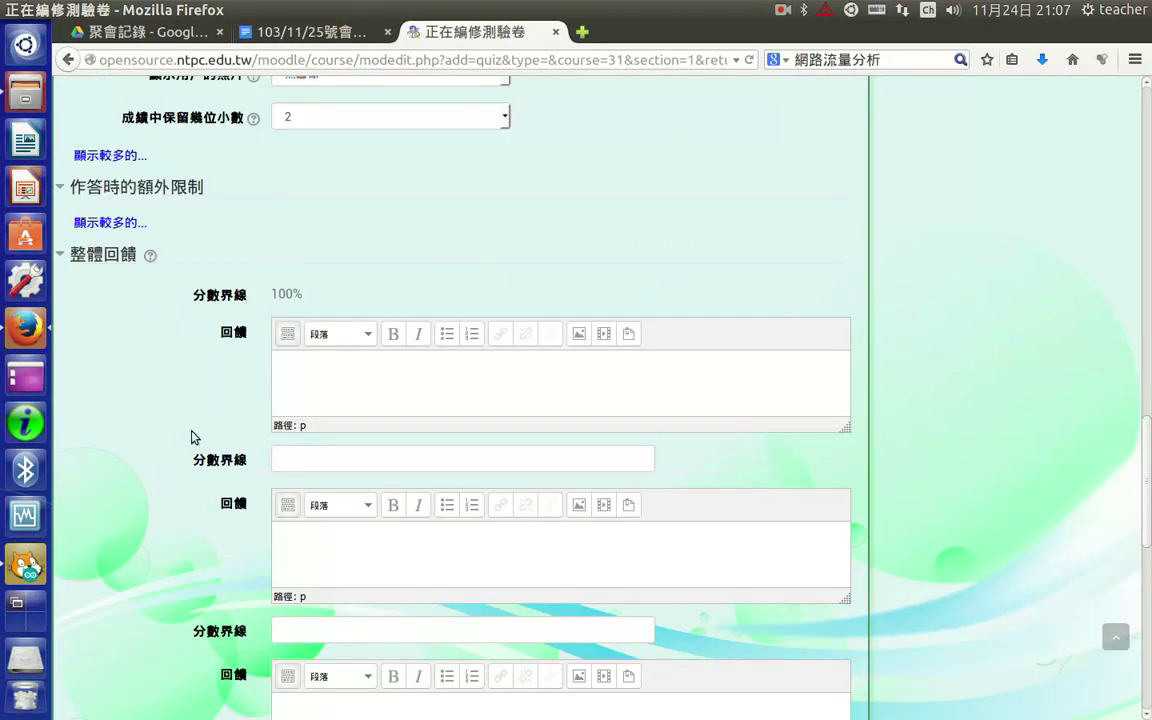
pyautogui.scroll(-4, 240, 460)
pyautogui.scroll(-3, 348, 332)
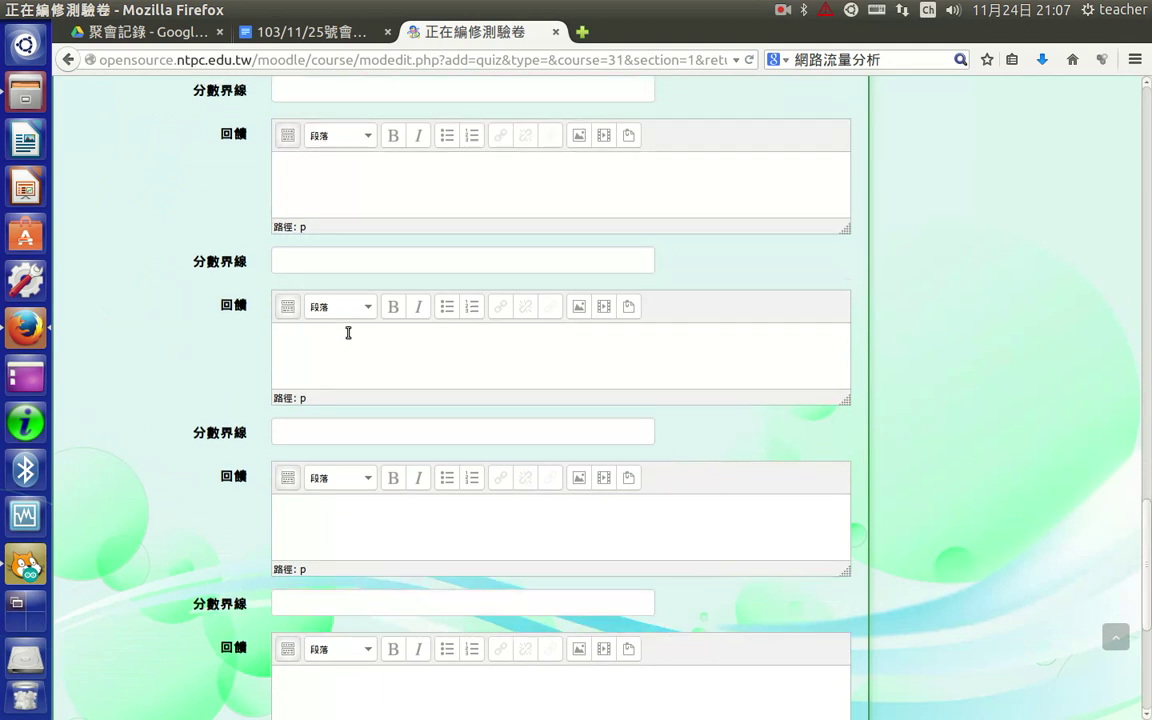
pyautogui.scroll(-2, 348, 332)
pyautogui.scroll(1, 350, 335)
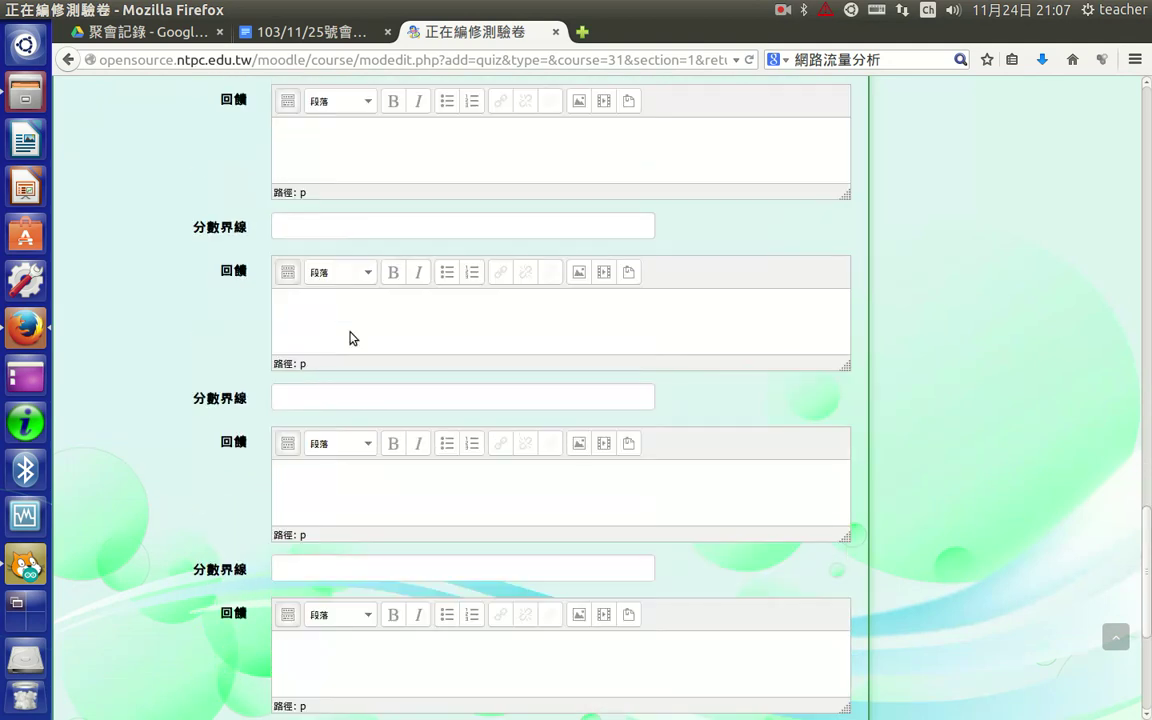
# Collapse the 整體回饋 section, review the 共通的模組設定 section, and save the quiz so that its page is displayed
pyautogui.scroll(3, 352, 320)
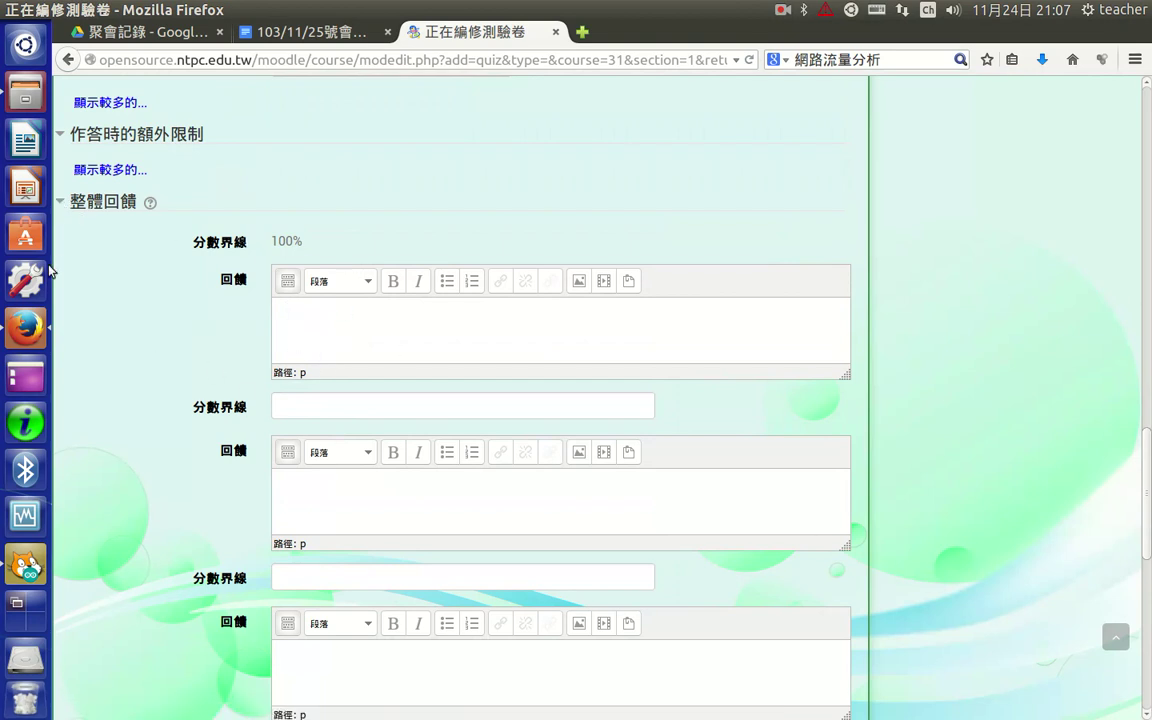
pyautogui.click(60, 199)
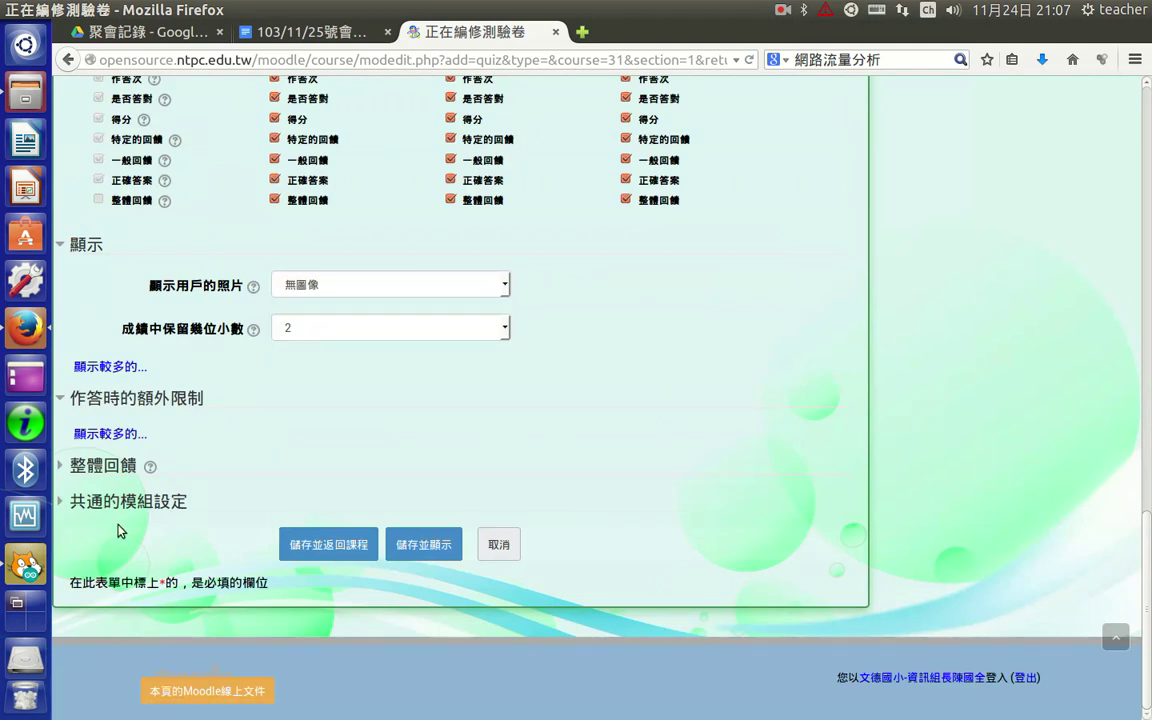
pyautogui.click(105, 500)
pyautogui.scroll(-3, 225, 558)
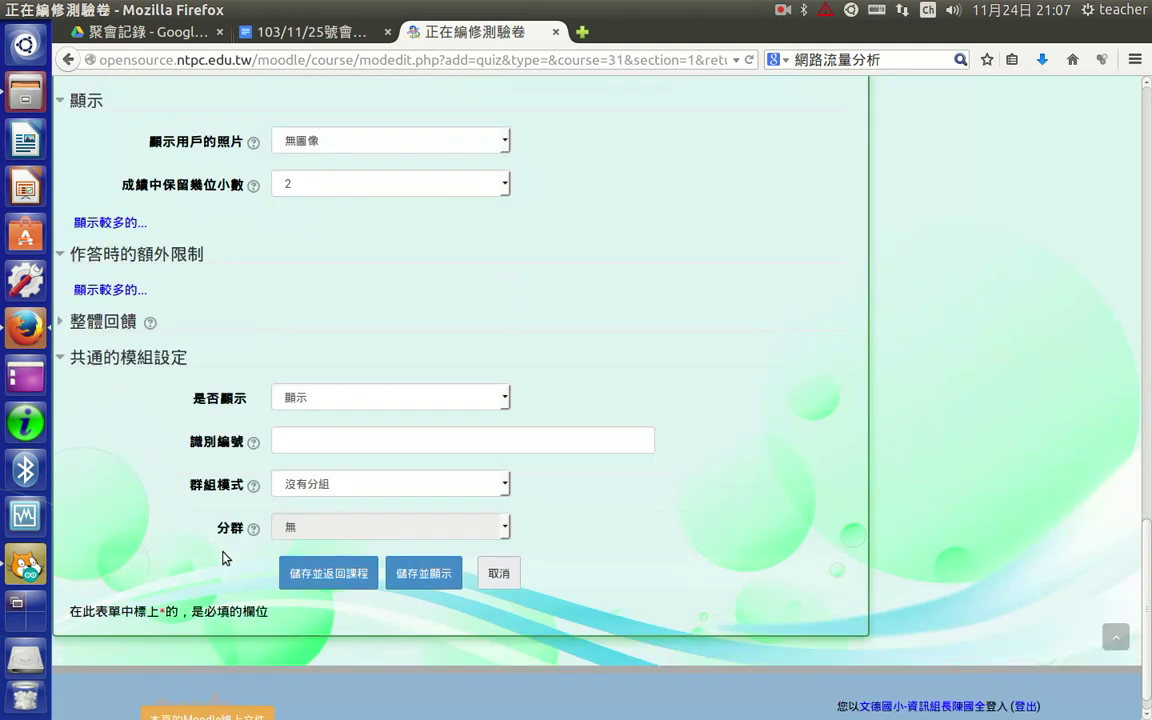
pyautogui.scroll(-1, 161, 542)
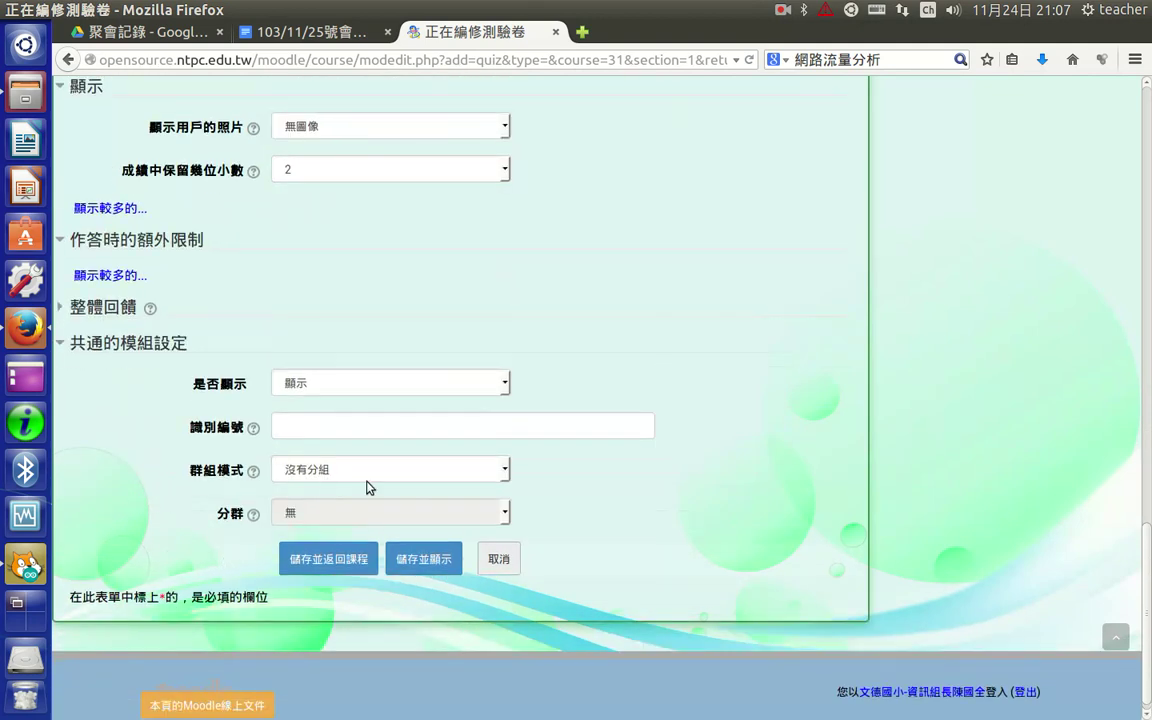
pyautogui.click(416, 563)
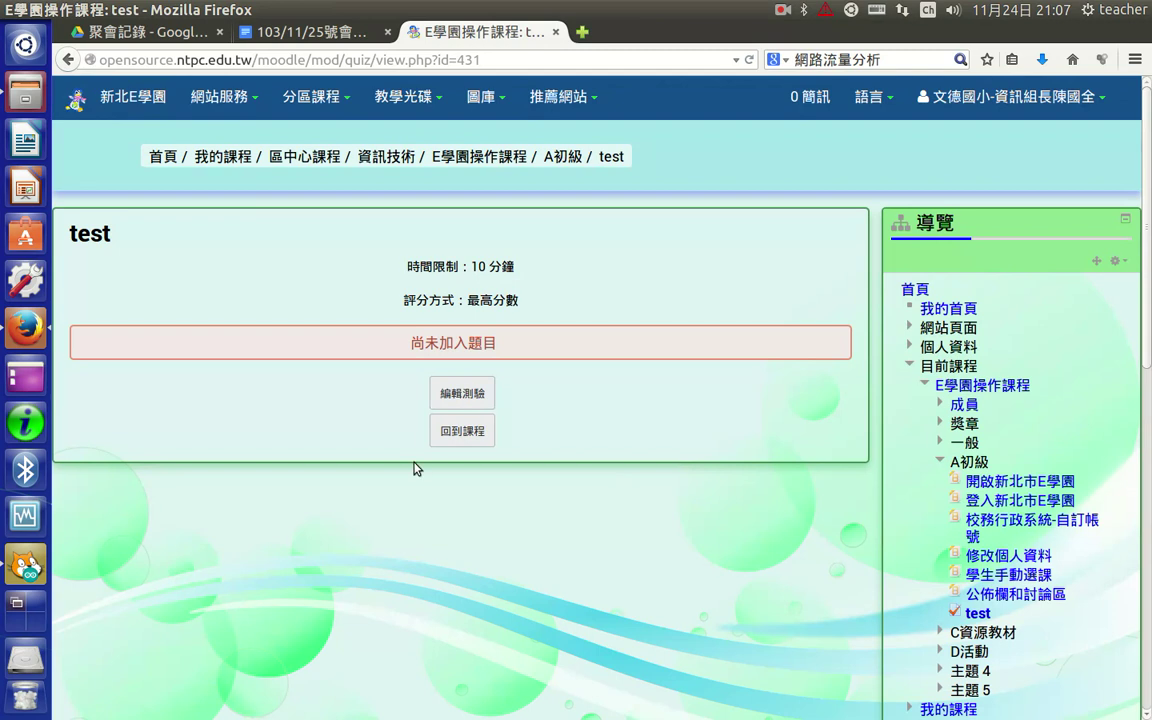
# Open the test quiz for editing and examine the question types offered for a new question
pyautogui.click(481, 401)
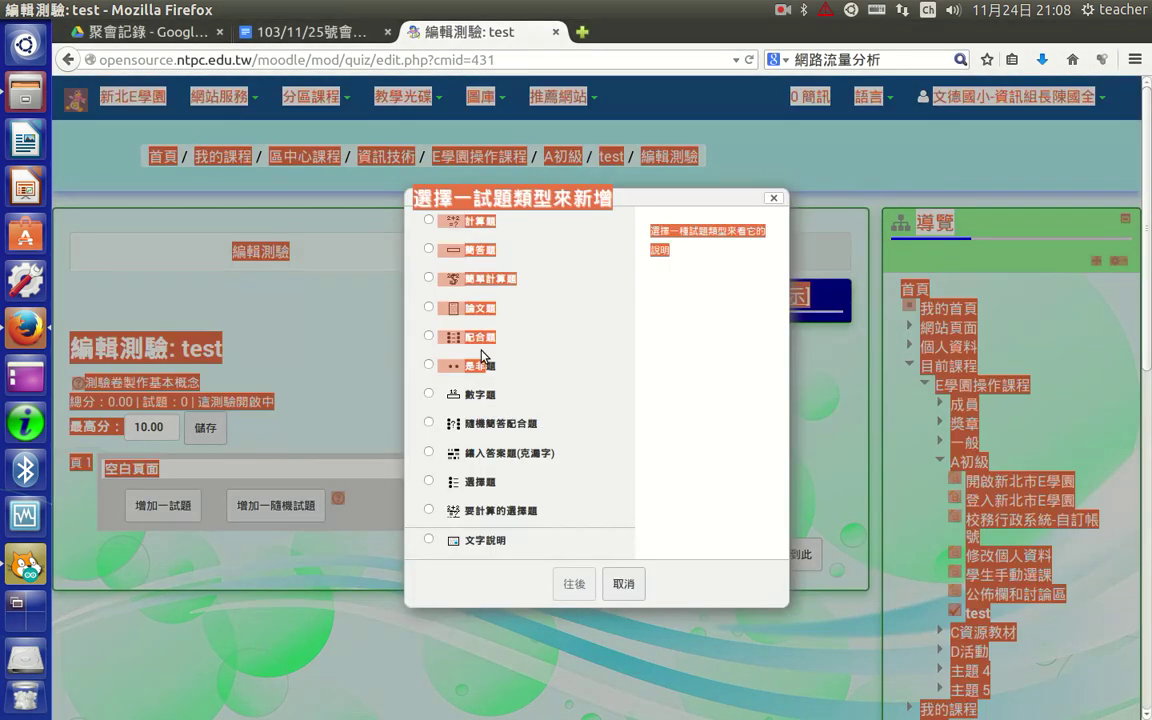
pyautogui.click(596, 265)
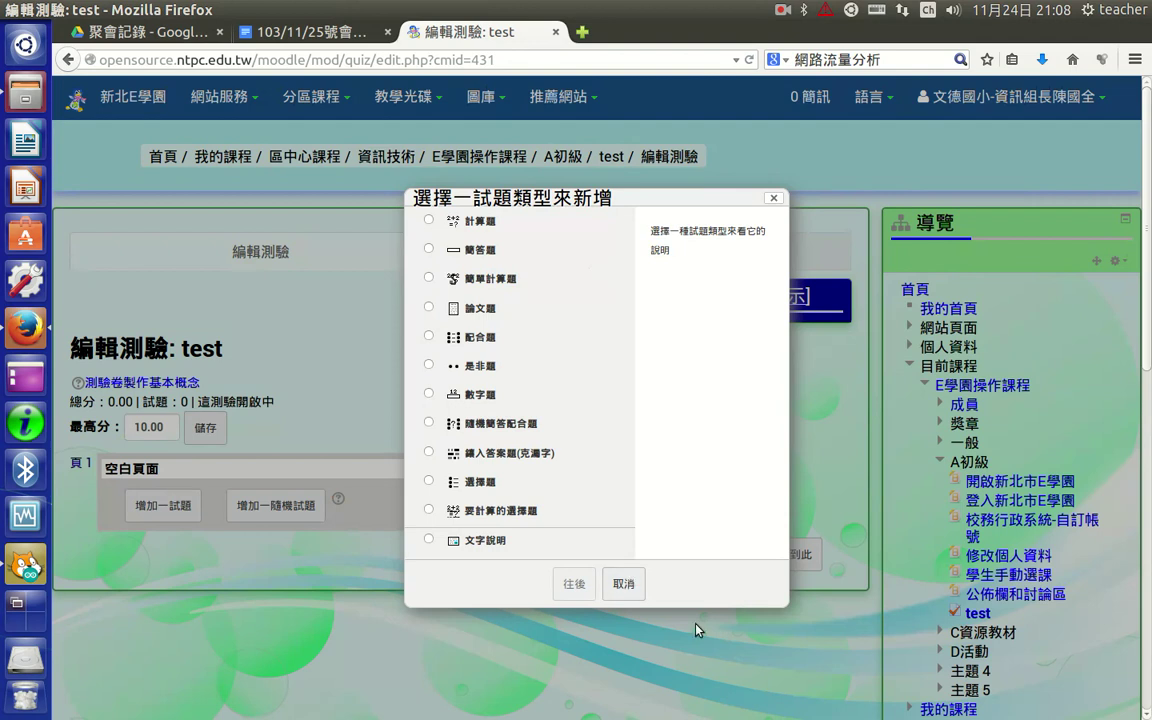
pyautogui.click(638, 588)
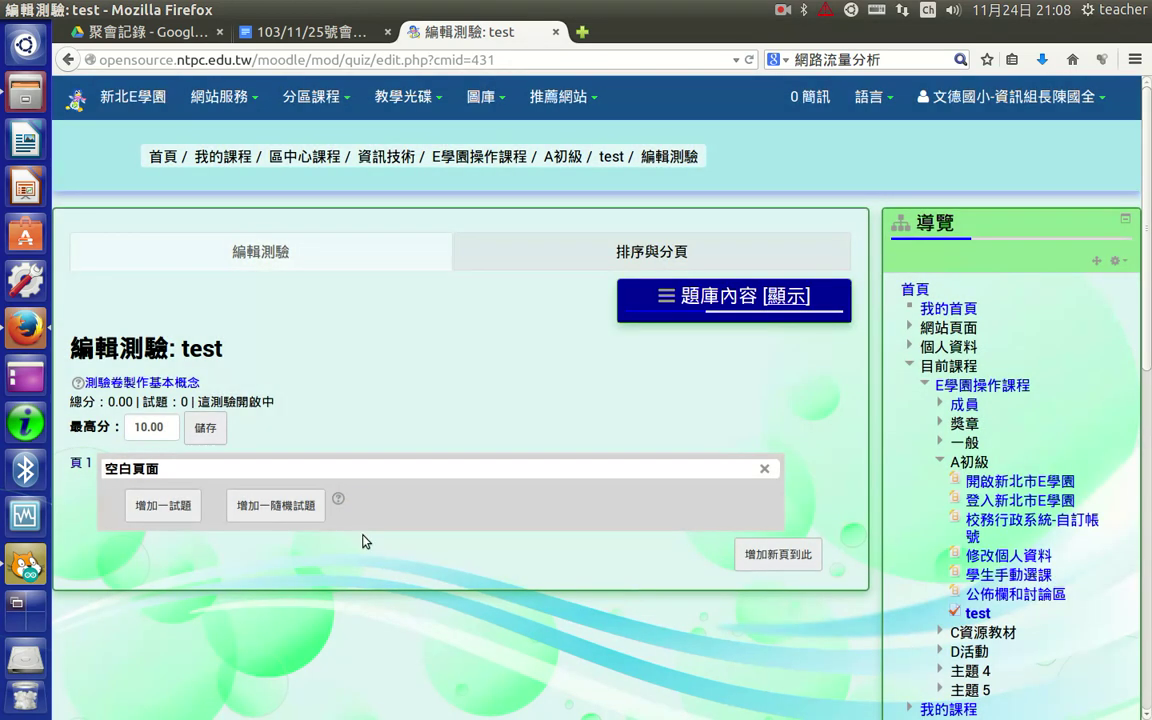
# Add a random question to page 1 of the quiz from the existing category 預設E學園操作課程
pyautogui.click(261, 508)
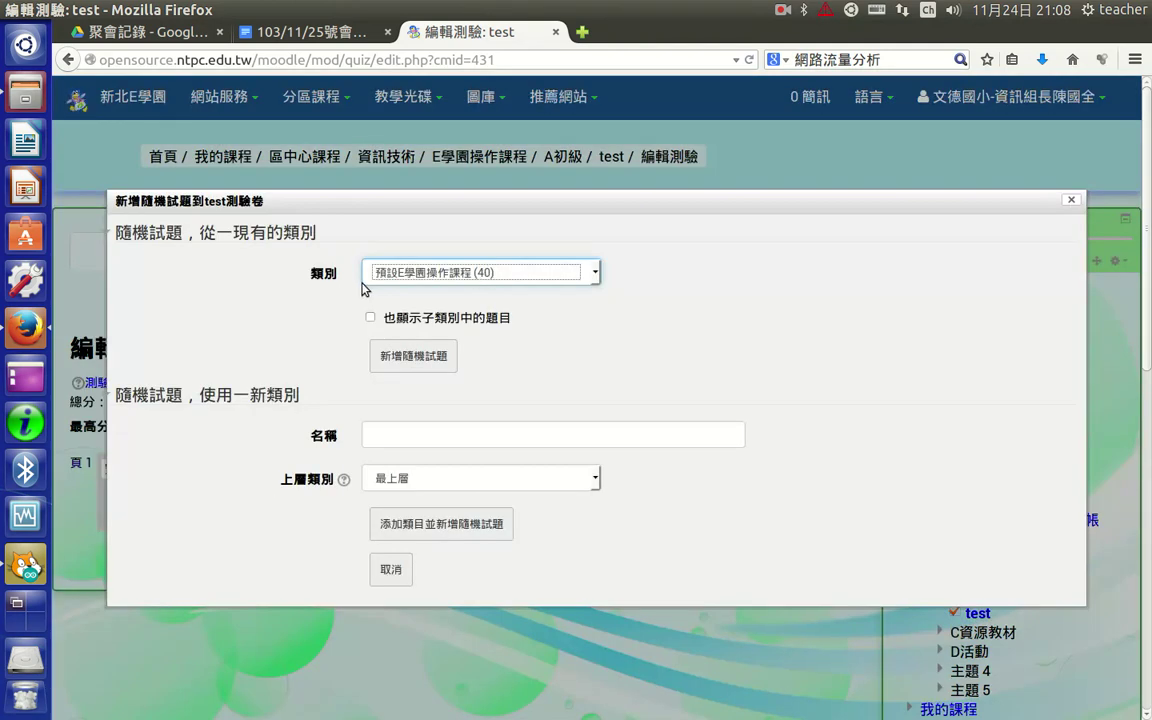
pyautogui.click(506, 272)
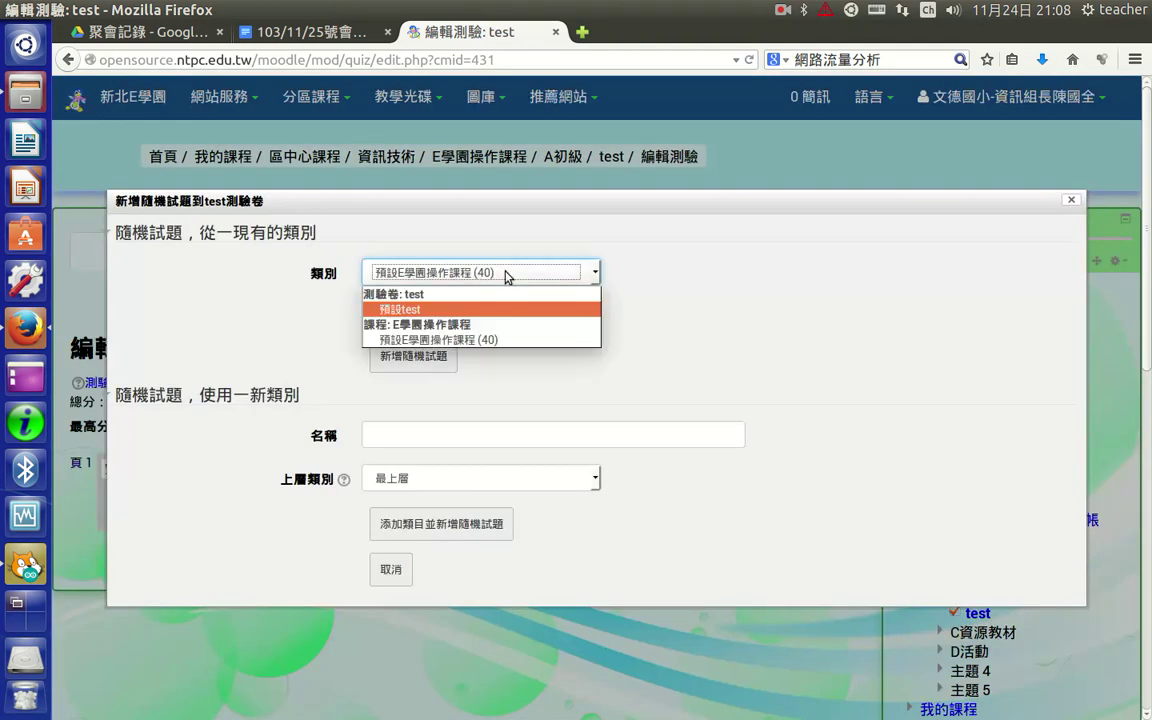
pyautogui.click(484, 339)
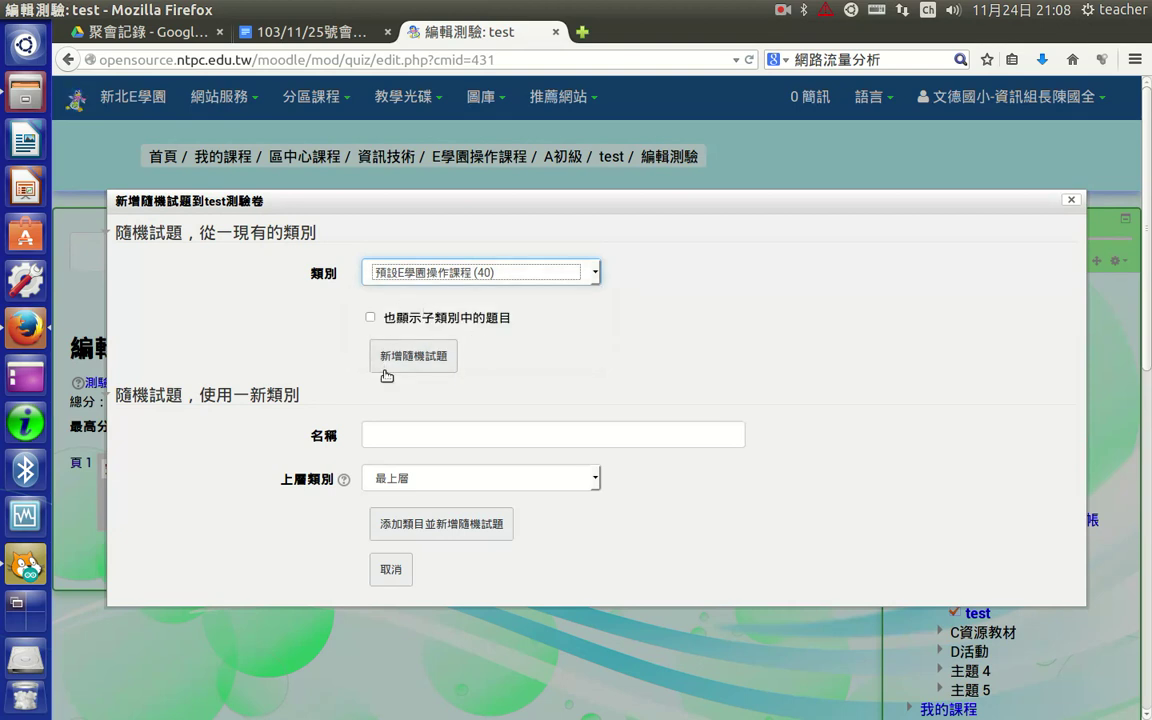
pyautogui.click(413, 358)
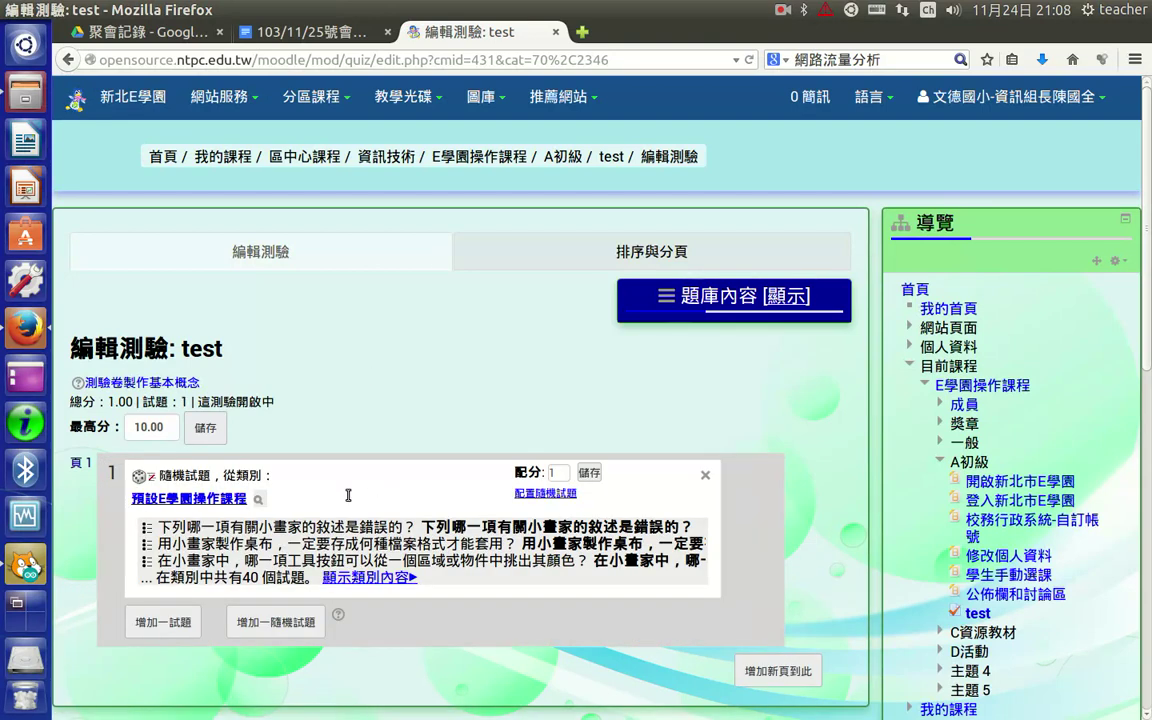
# Set the 配分 of the first random question to 10 and save it
pyautogui.click(560, 476)
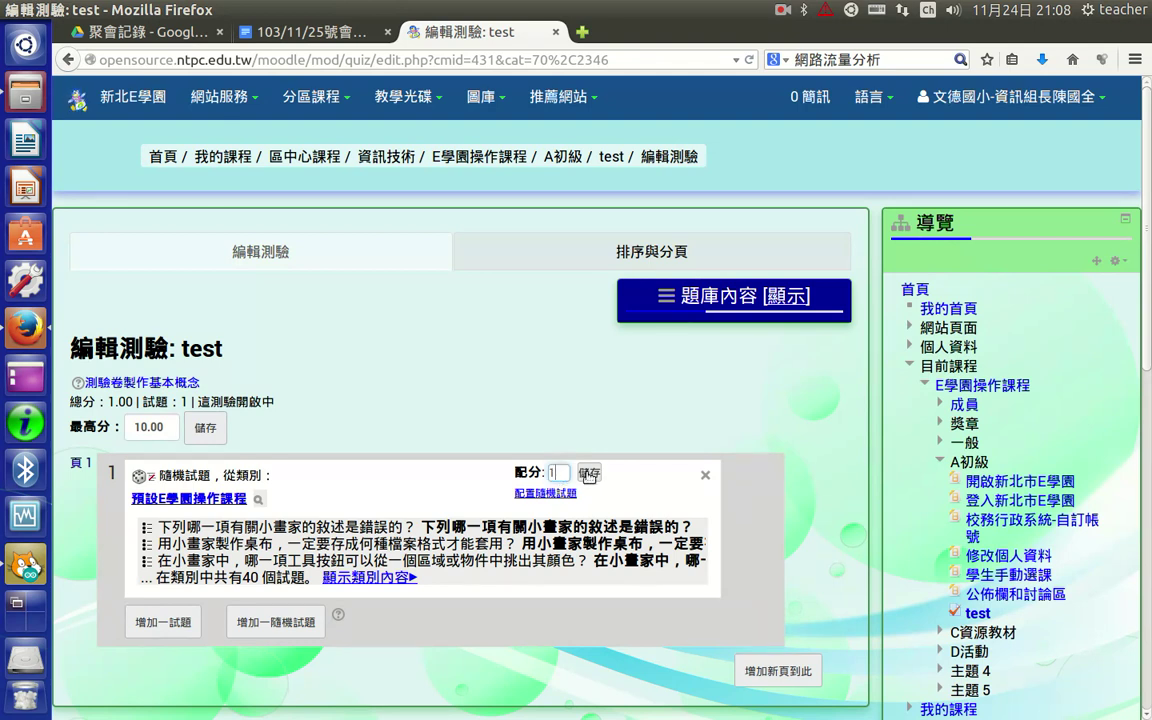
pyautogui.write('0')
pyautogui.click(589, 473)
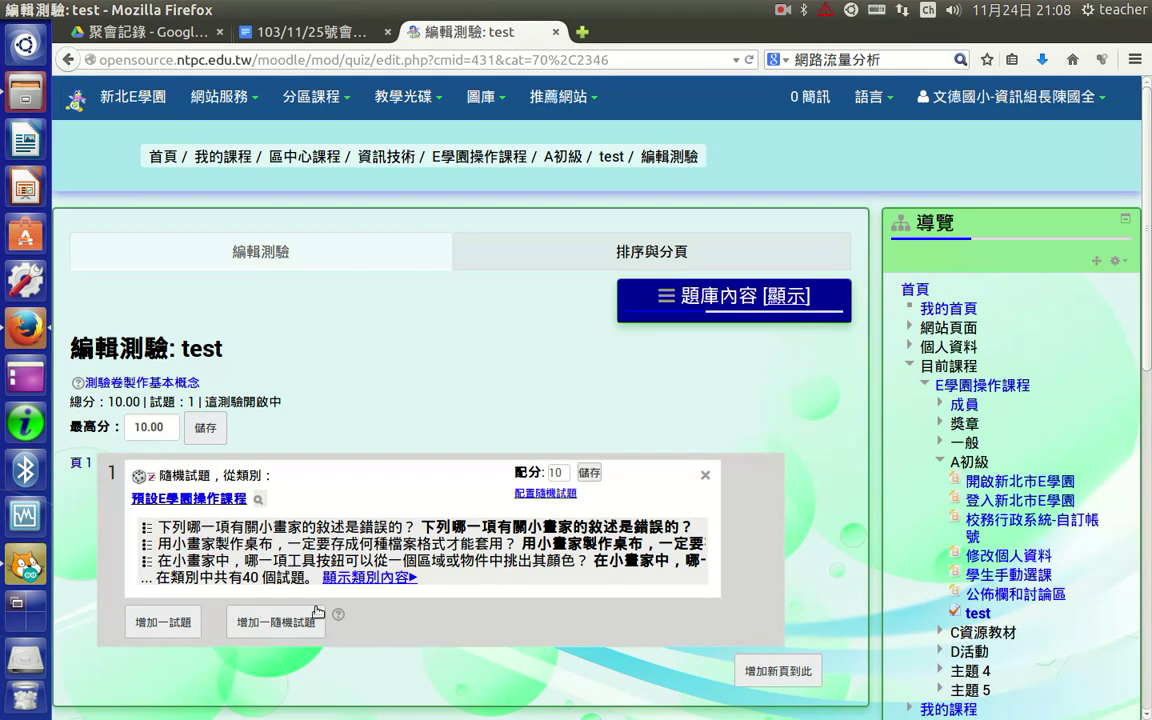
# Add a second random question from 預設E學園操作課程 to page 1 and enter 10 as its 配分
pyautogui.scroll(-4, 318, 612)
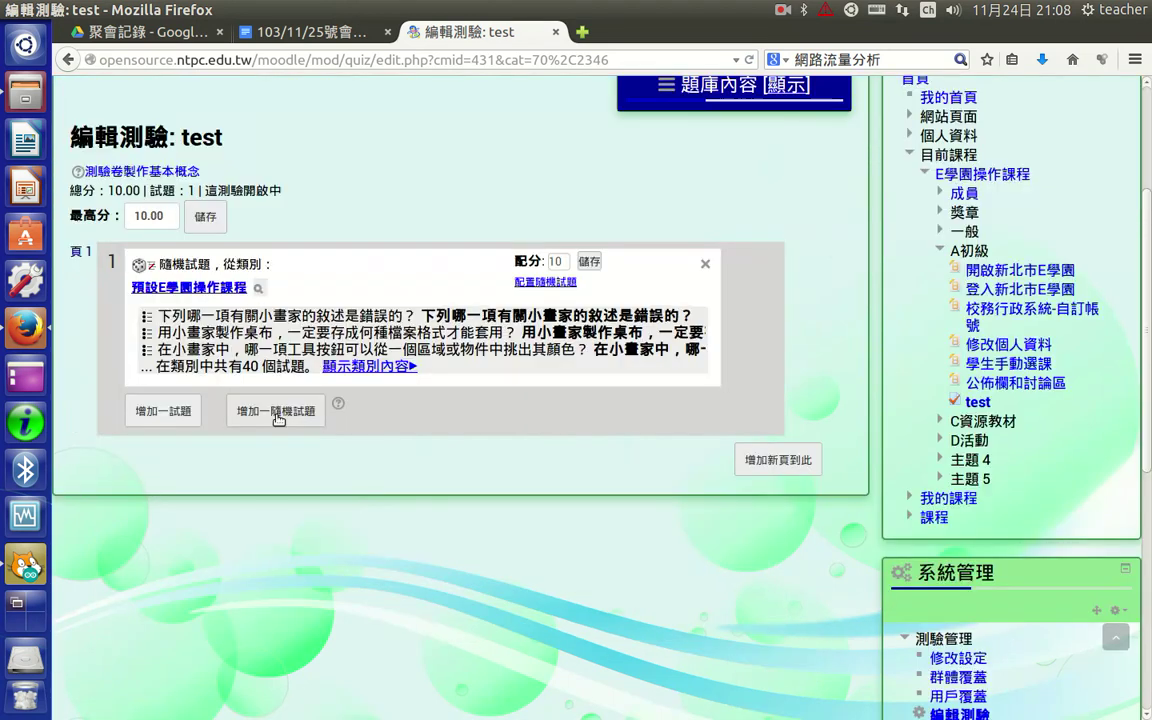
pyautogui.click(278, 417)
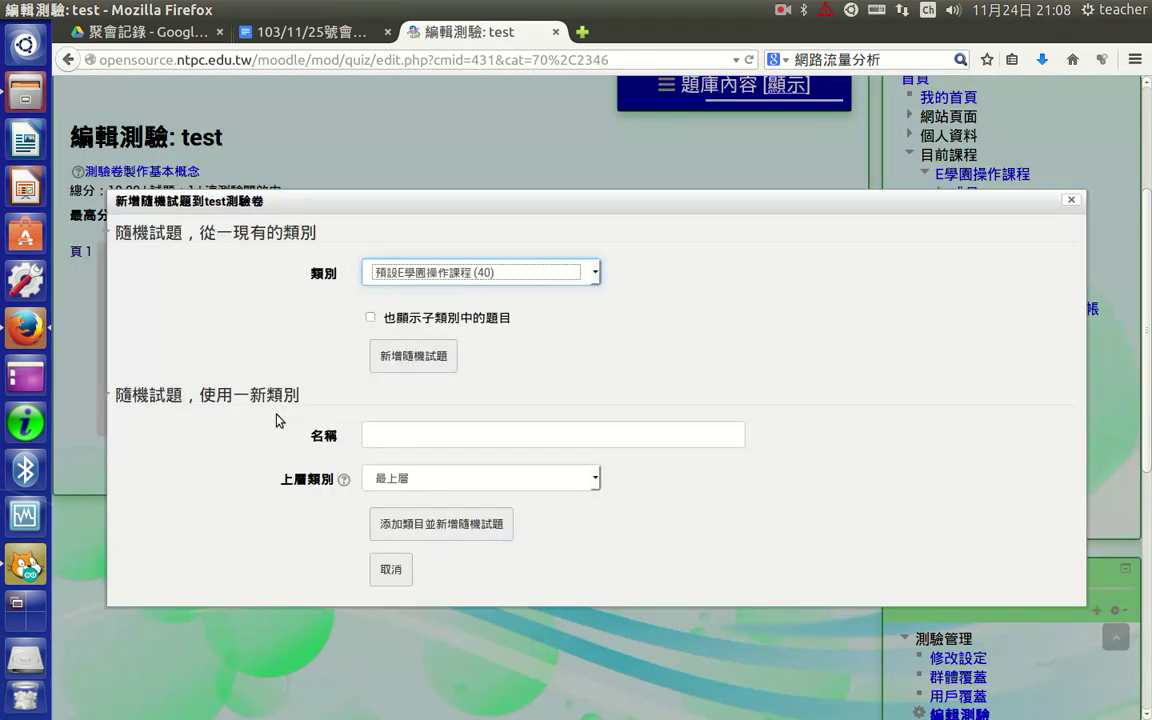
pyautogui.click(424, 357)
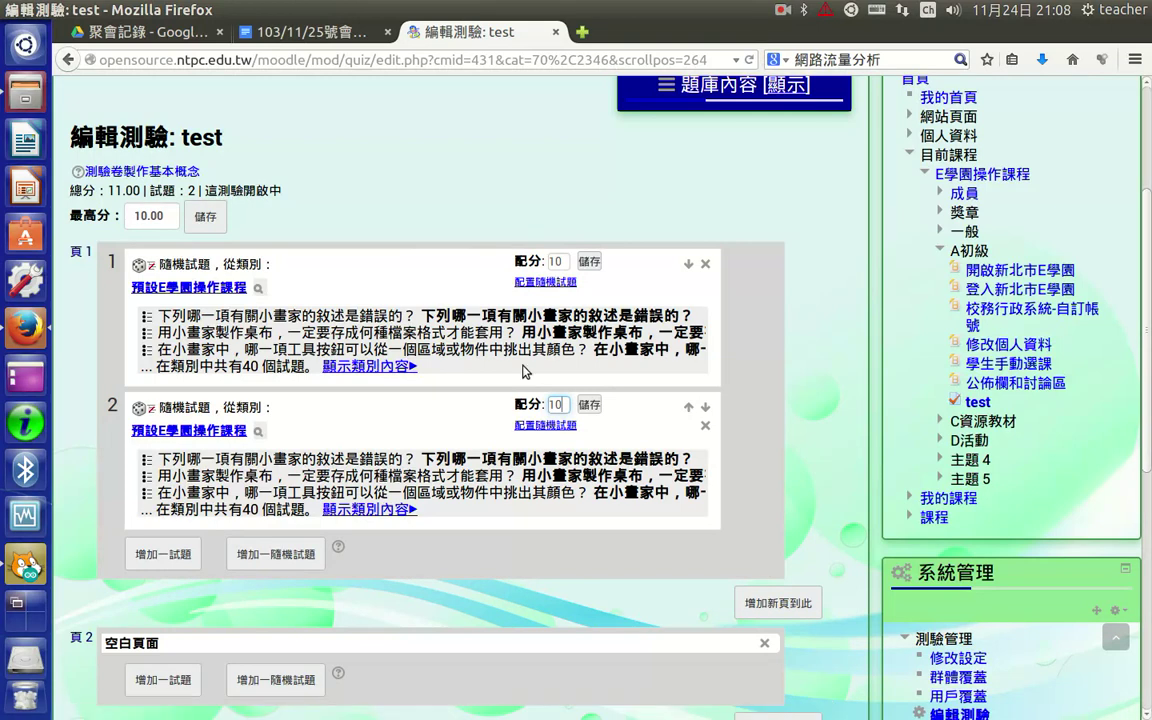
# Set the quiz's 最高分 to 20.00 and save it
pyautogui.scroll(-3, 100, 485)
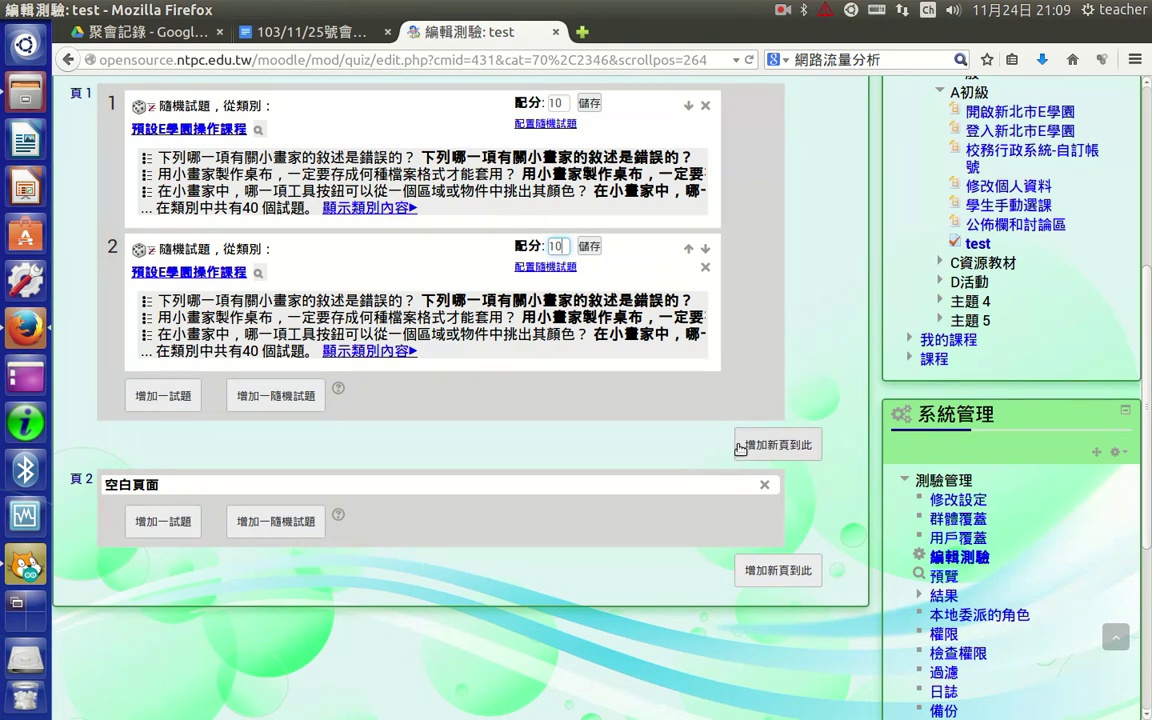
pyautogui.scroll(-4, 640, 465)
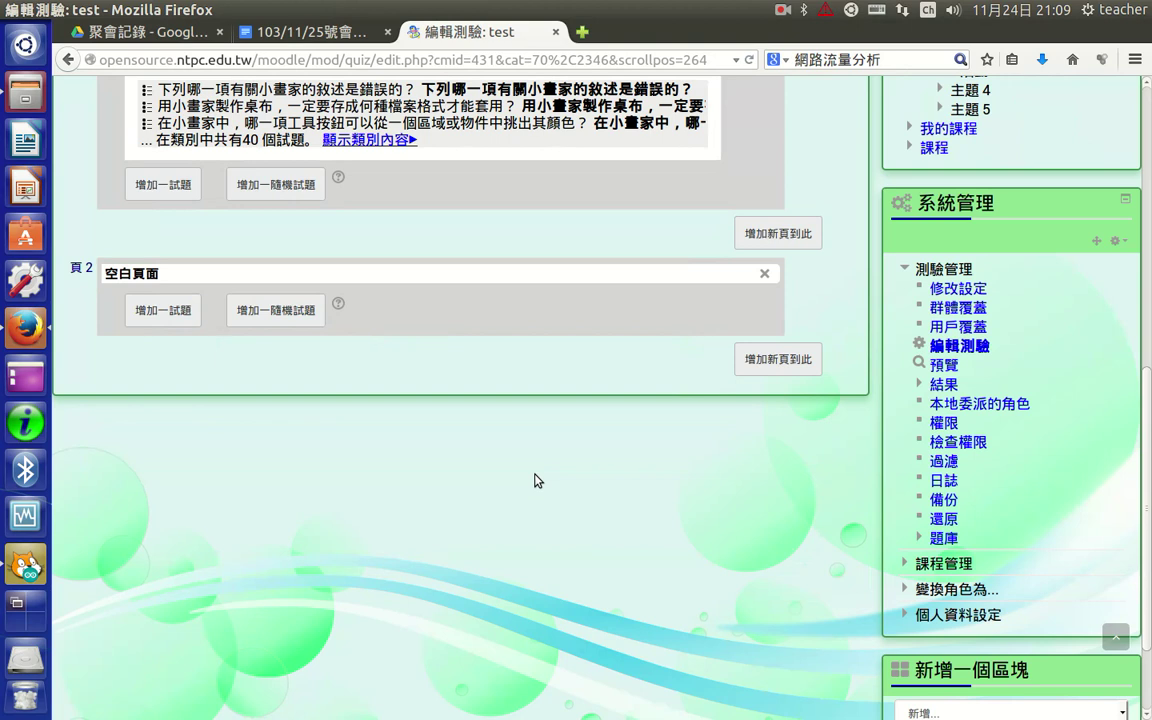
pyautogui.scroll(6, 612, 432)
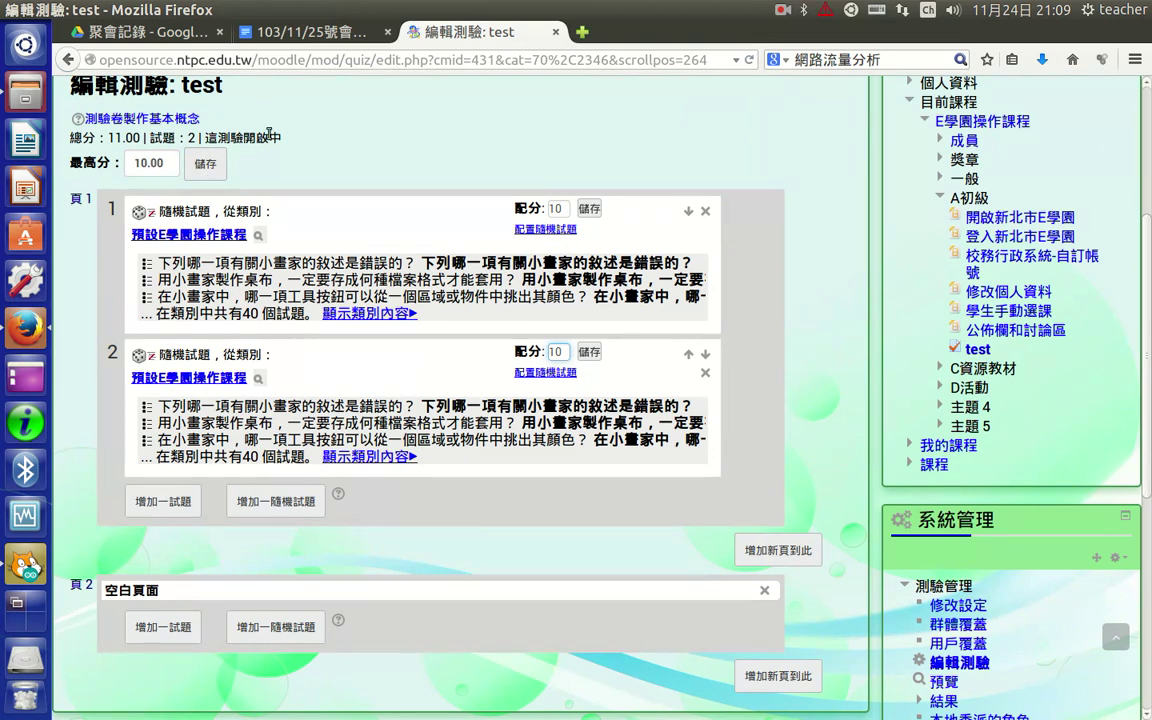
pyautogui.click(135, 165)
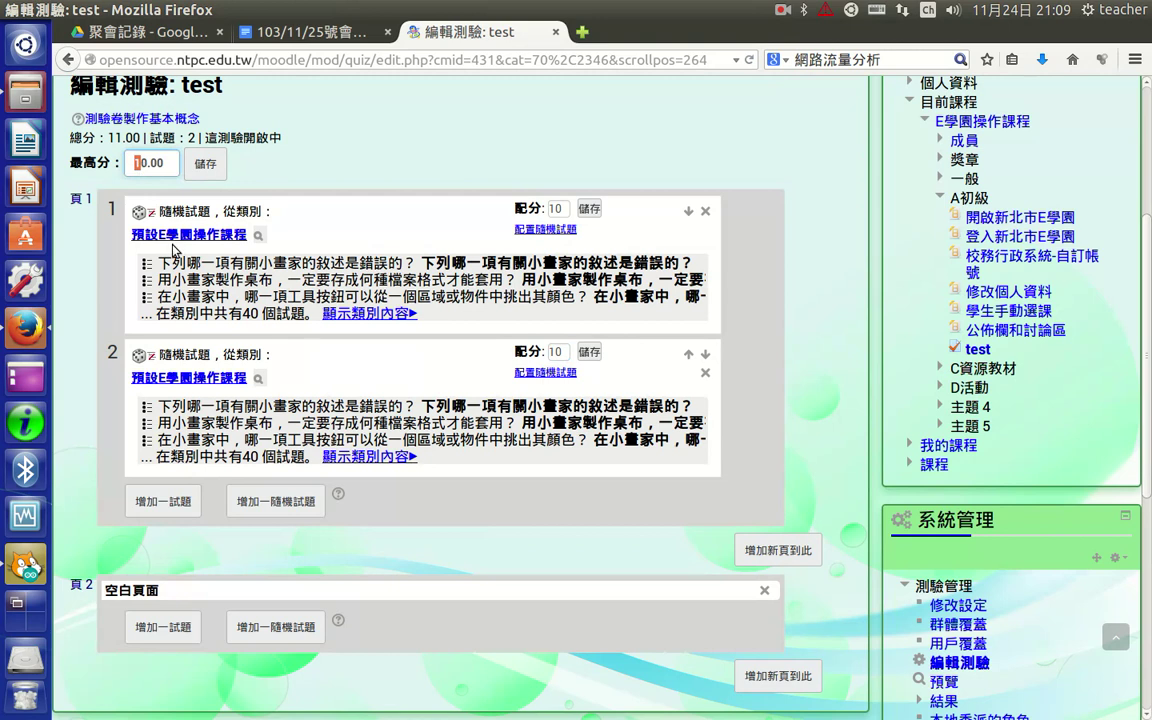
pyautogui.write('2')
pyautogui.click(355, 183)
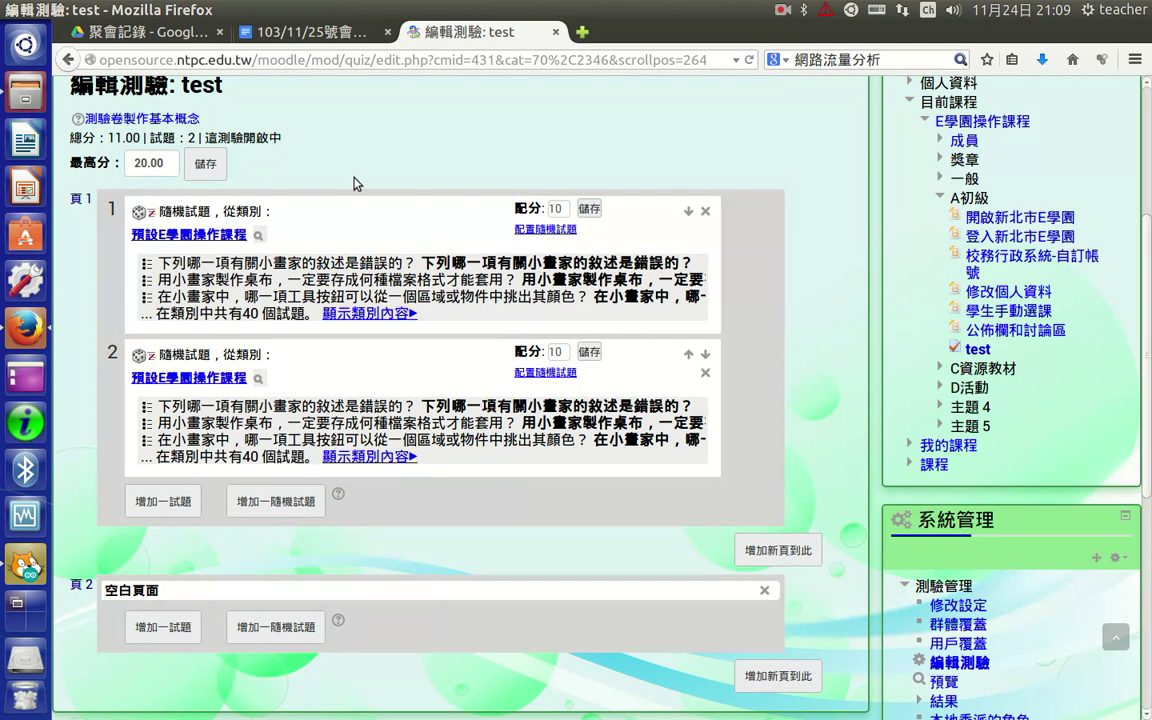
pyautogui.scroll(3, 353, 183)
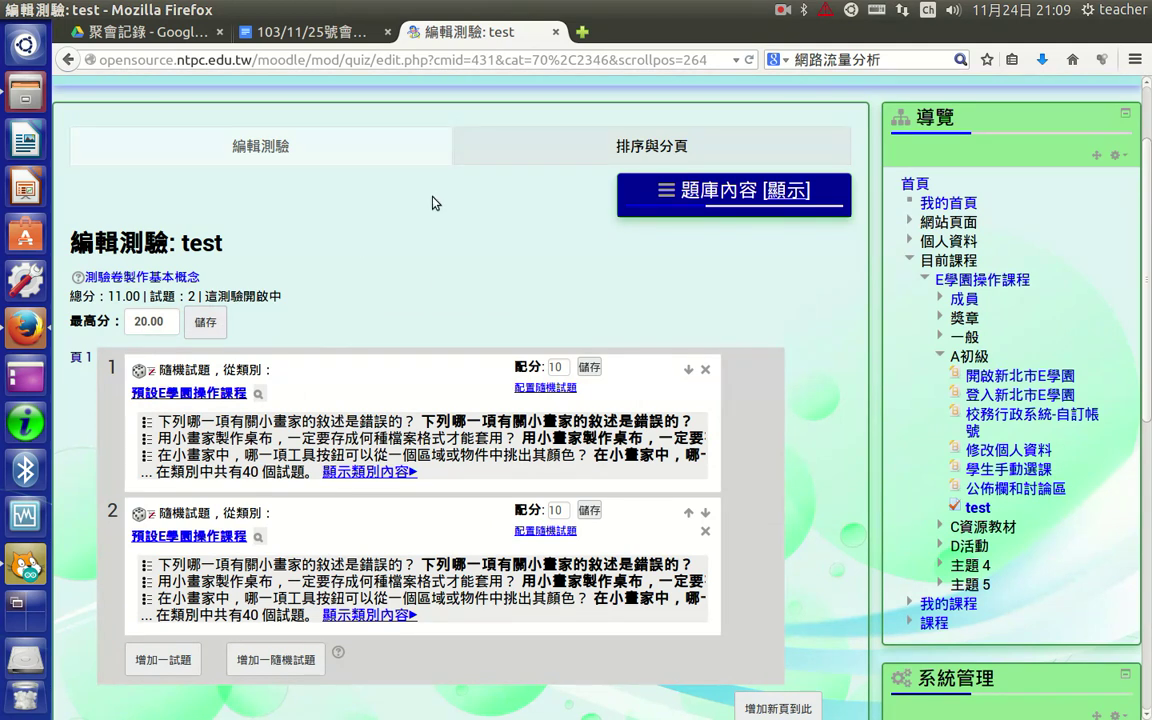
pyautogui.click(205, 325)
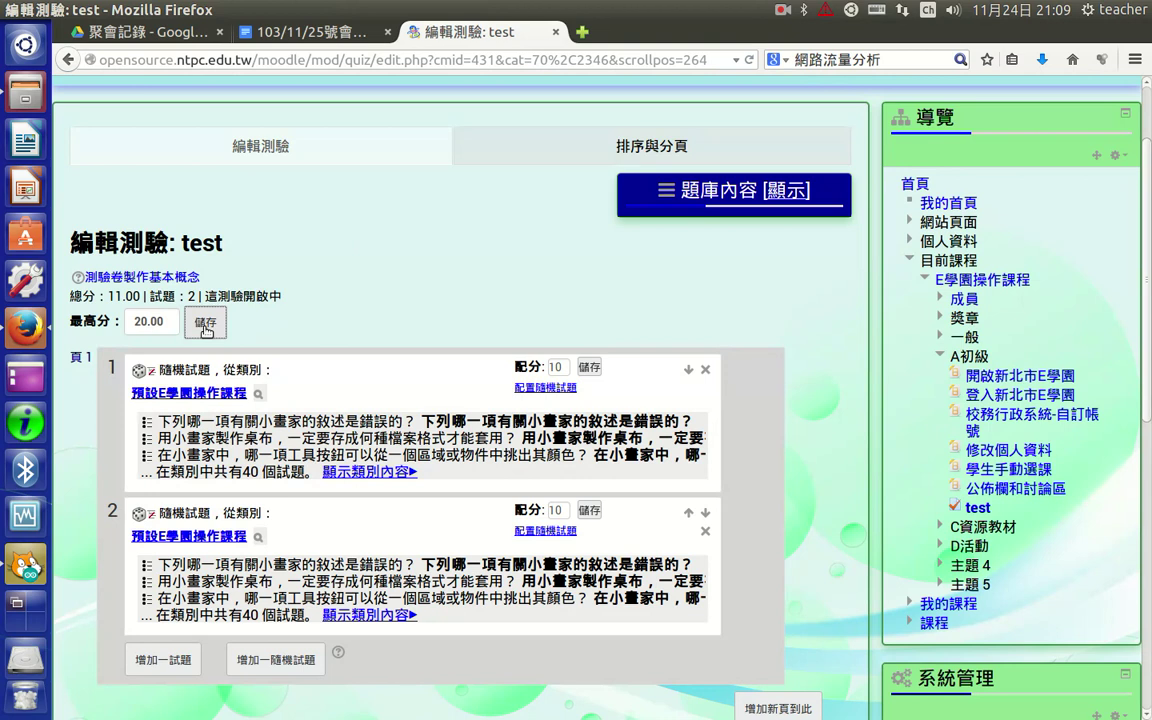